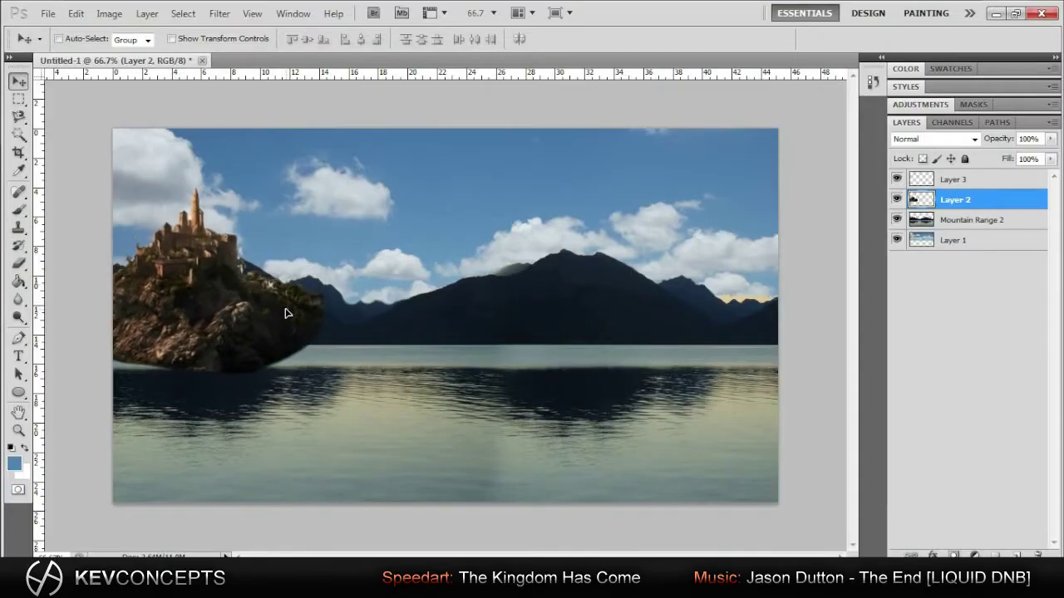
# - Erase the castle's rough edges and darken it with Brightness/Contrast
pyautogui.click(971, 220)
pyautogui.click(956, 200)
pyautogui.press('e')
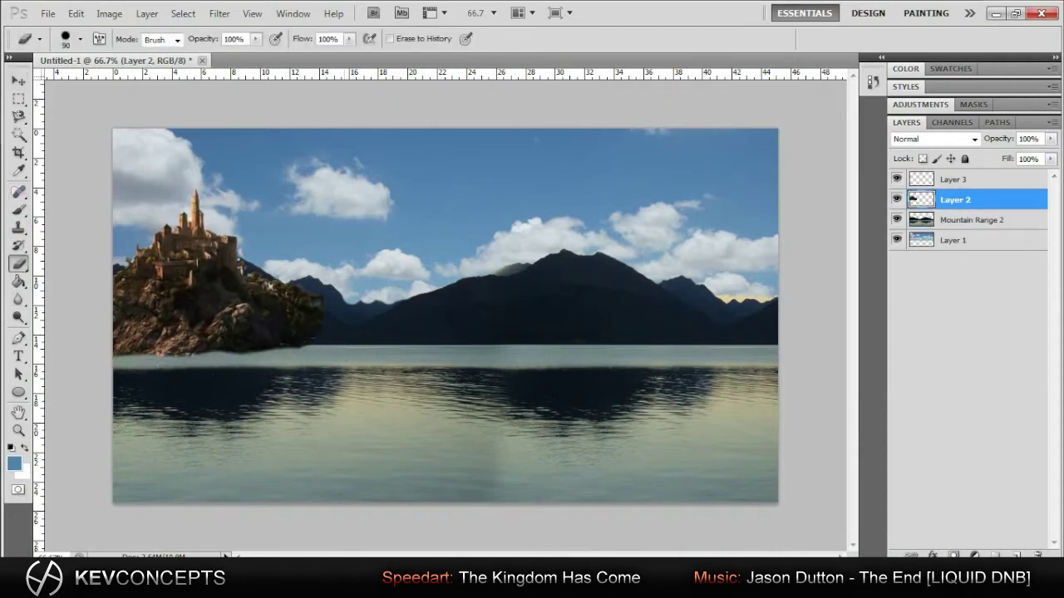
pyautogui.click(220, 13)
pyautogui.click(523, 62)
pyautogui.moveTo(495, 197); pyautogui.dragTo(453, 199)
pyautogui.moveTo(495, 233); pyautogui.dragTo(530, 233)
pyautogui.press('Return')
# - Try darkening the background sky with Brightness/Contrast, then cancel the change
pyautogui.click(952, 239)
pyautogui.click(147, 13)
pyautogui.click(328, 51)
pyautogui.moveTo(453, 199); pyautogui.dragTo(468, 200)
pyautogui.moveTo(503, 234); pyautogui.dragTo(519, 236)
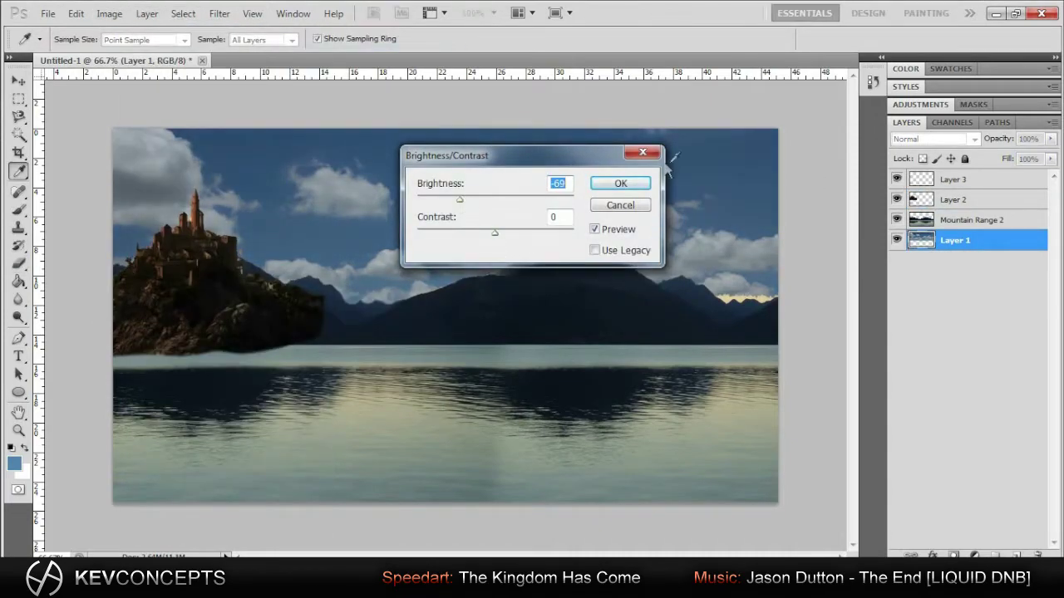
pyautogui.press('Escape')
# - Free Transform the castle smaller and lower in the scene, then nudge it right
pyautogui.press('e')
pyautogui.click(968, 219)
pyautogui.click(956, 200)
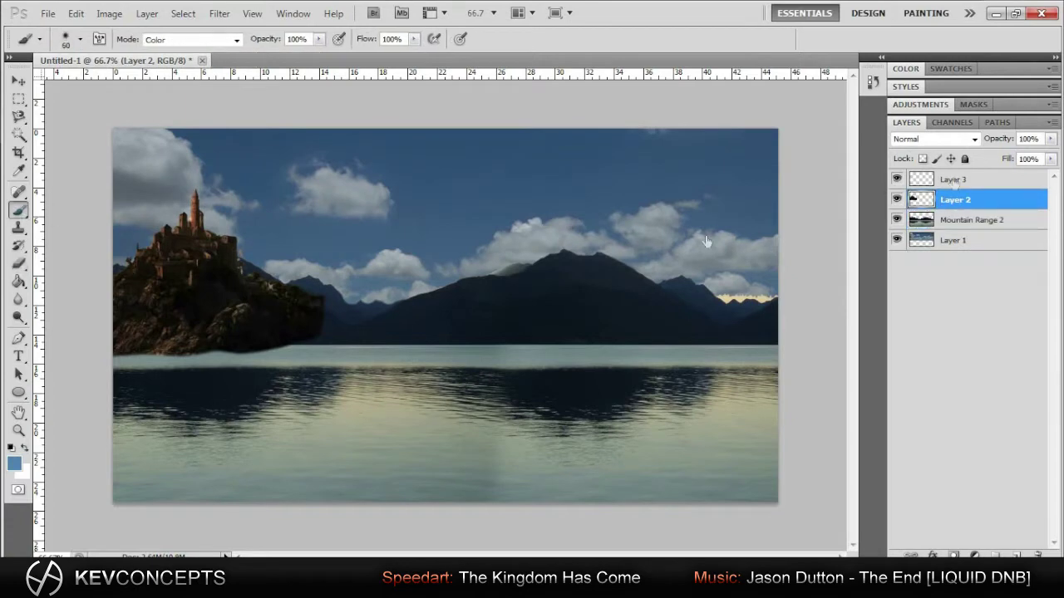
pyautogui.press('v')
pyautogui.click(75, 13)
pyautogui.click(130, 302)
pyautogui.moveTo(330, 409); pyautogui.dragTo(344, 316)
pyautogui.press('Return')
pyautogui.moveTo(211, 301); pyautogui.dragTo(218, 301)
# - Paint blue across the castle's base on Layer 3 and blend it as Overlay
pyautogui.click(19, 210)
pyautogui.click(956, 180)
pyautogui.moveTo(329, 357); pyautogui.dragTo(117, 390)
pyautogui.click(935, 139)
pyautogui.click(917, 282)
pyautogui.click(931, 139)
pyautogui.click(914, 530)
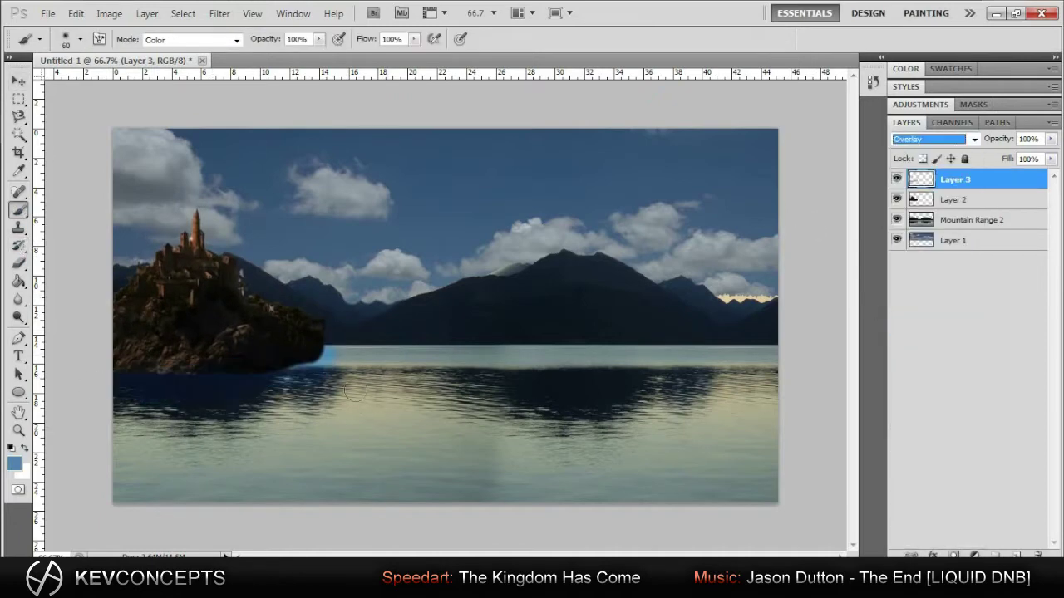
# - Select the castle layer and set the eraser to a fully soft brush
pyautogui.click(973, 219)
pyautogui.click(956, 199)
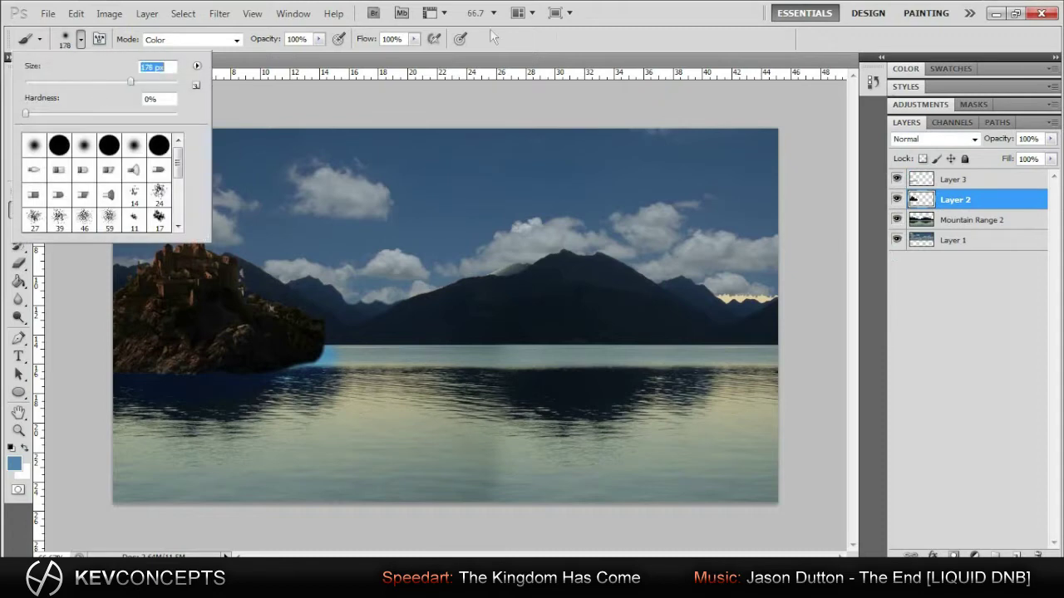
pyautogui.press('e')
pyautogui.click(81, 39)
pyautogui.moveTo(148, 113); pyautogui.dragTo(33, 113)
pyautogui.press('Return')
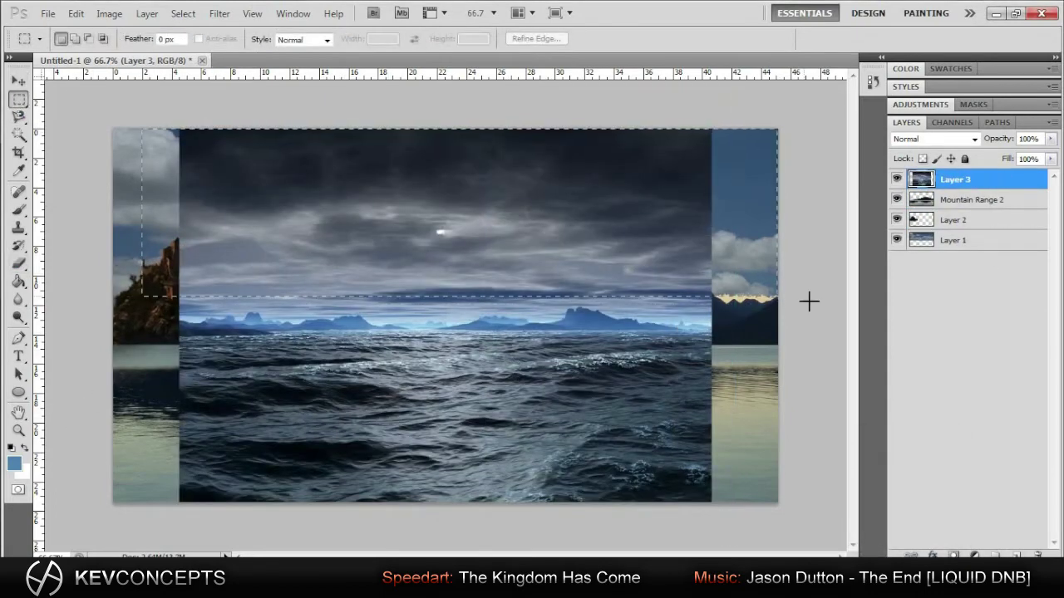
# - Delete the ocean photo's stormy sky and shift the water to cover the canvas
pyautogui.press('Delete')
pyautogui.press('e')
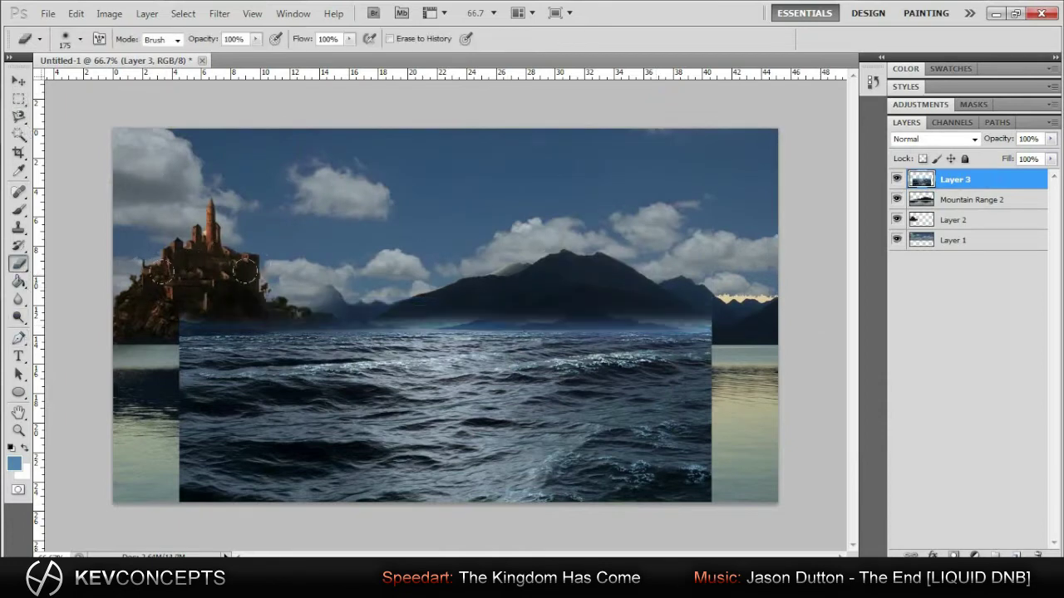
pyautogui.click(18, 81)
pyautogui.moveTo(332, 415)
pyautogui.mouseDown()
pyautogui.moveTo(266, 416)
pyautogui.moveTo(738, 406)
pyautogui.moveTo(708, 401)
pyautogui.mouseUp()
# - Flip a copy of the water horizontally and slide it left to overlap the seam
pyautogui.click(76, 13)
pyautogui.click(357, 482)
pyautogui.moveTo(632, 451); pyautogui.dragTo(571, 457)
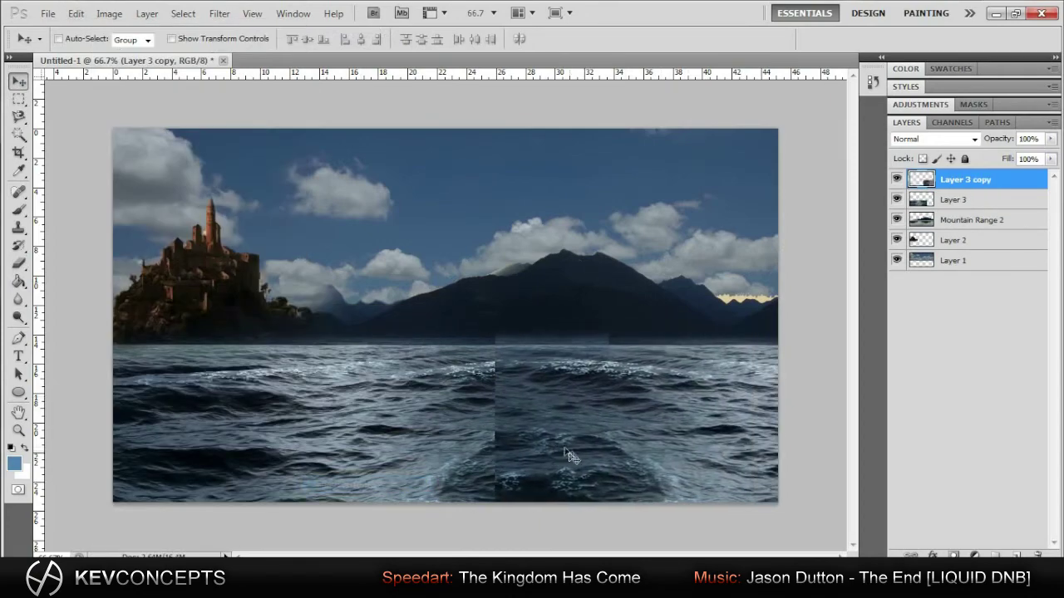
pyautogui.press('e')
pyautogui.press('m')
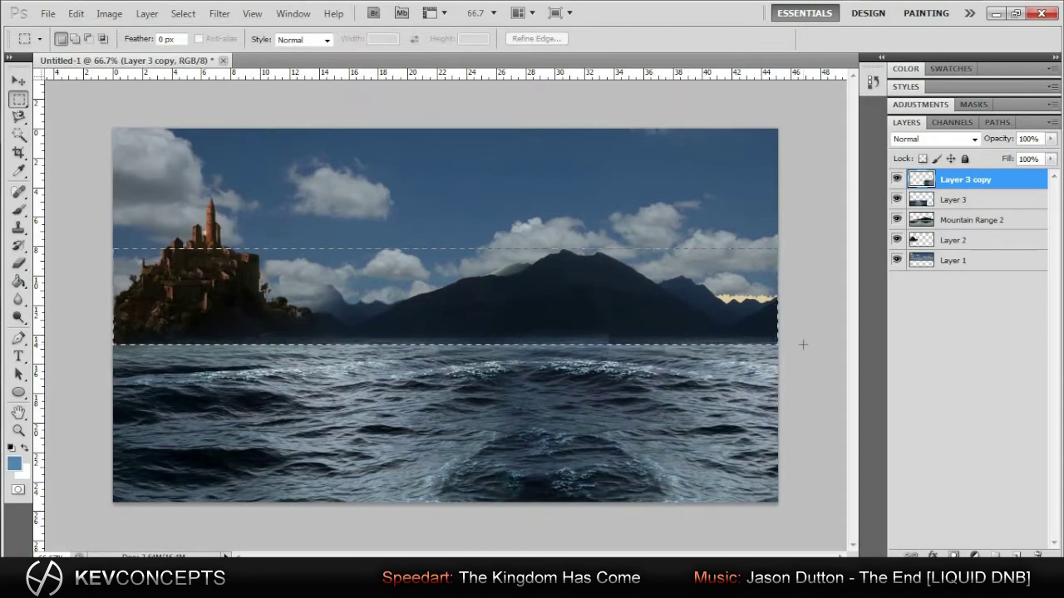
pyautogui.hotkey('ctrl', 'd')
pyautogui.press('e')
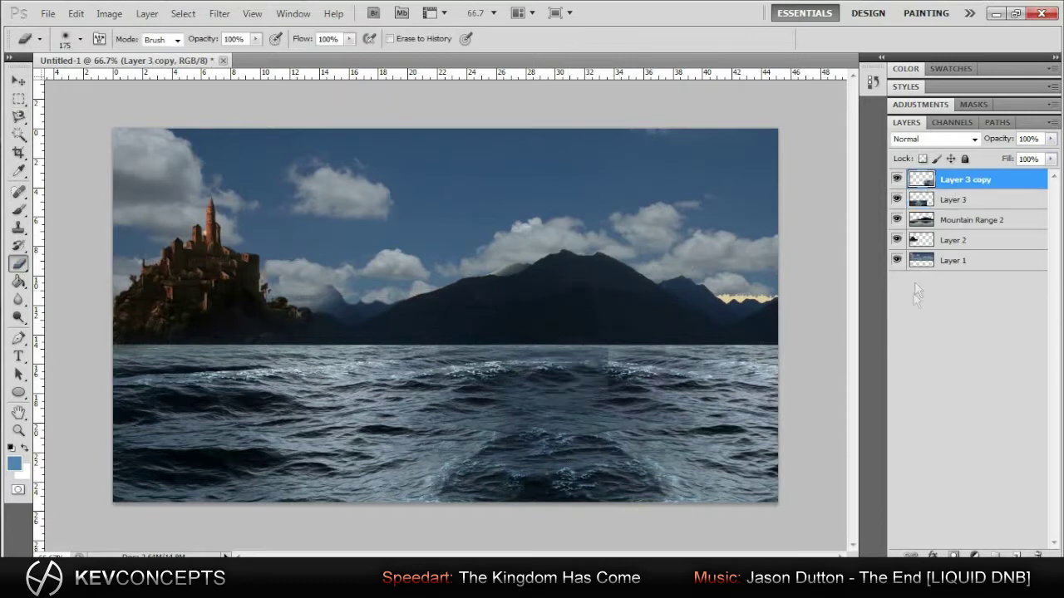
# - Merge the two ocean layers into one
pyautogui.click(955, 200)
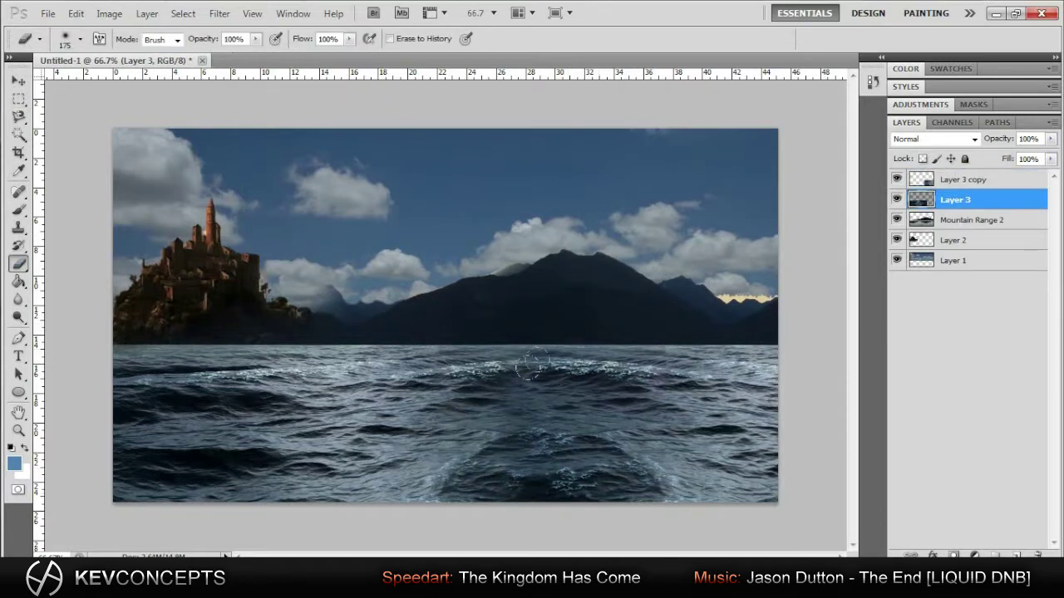
pyautogui.keyDown('shift'); pyautogui.click(956, 180); pyautogui.keyUp('shift')
pyautogui.rightClick(964, 179)
pyautogui.click(931, 579)
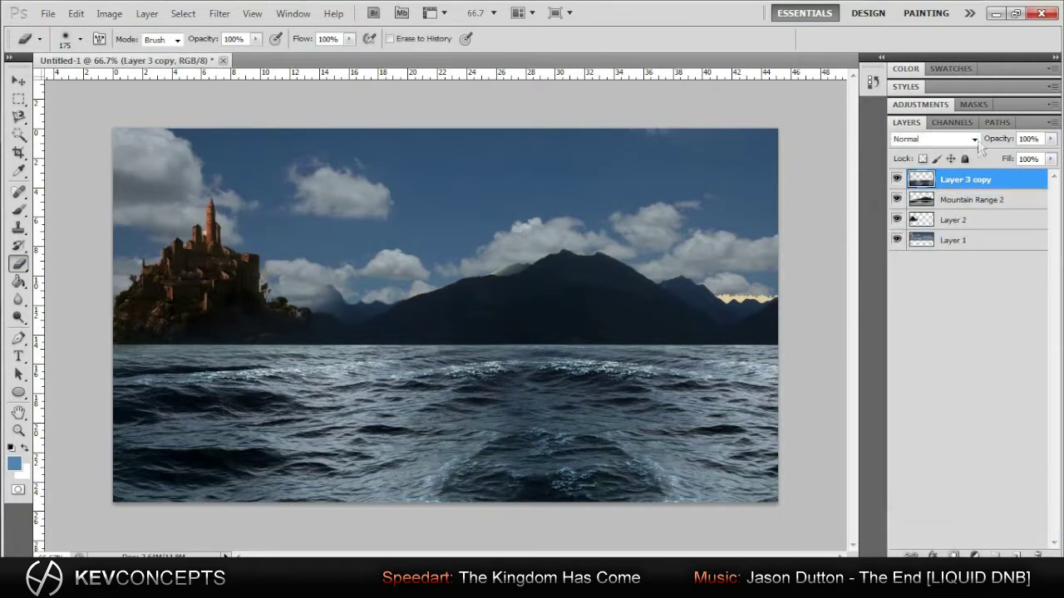
# - Darken the merged sea with Brightness/Contrast at -90
pyautogui.click(109, 13)
pyautogui.click(324, 46)
pyautogui.moveTo(474, 200); pyautogui.dragTo(453, 199)
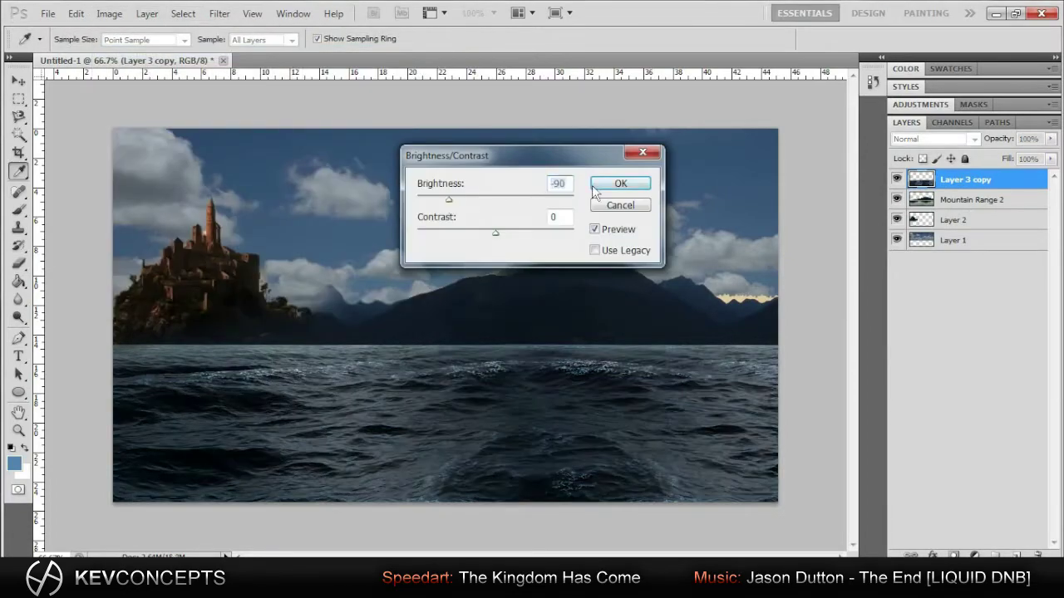
pyautogui.click(615, 183)
pyautogui.click(980, 219)
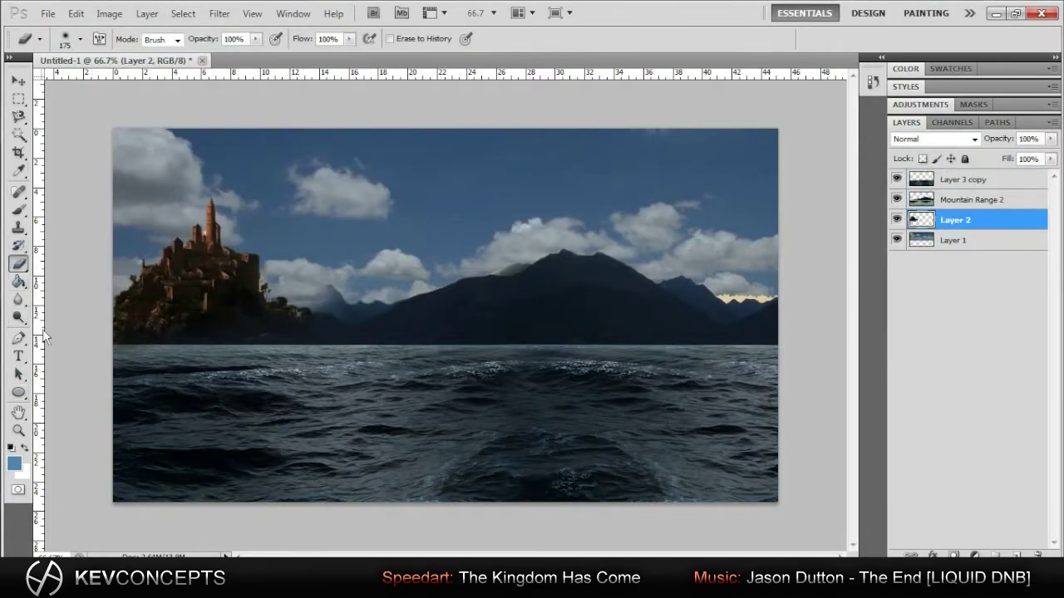
pyautogui.click(972, 200)
# - Recolour Mountain Range 2 with Hue -138, Saturation -47 and Lightness -31
pyautogui.click(108, 14)
pyautogui.click(316, 146)
pyautogui.moveTo(432, 108); pyautogui.dragTo(804, 311)
pyautogui.moveTo(870, 416)
pyautogui.mouseDown()
pyautogui.moveTo(845, 418)
pyautogui.moveTo(961, 428)
pyautogui.mouseUp()
pyautogui.moveTo(871, 472); pyautogui.dragTo(862, 474)
pyautogui.moveTo(873, 510)
pyautogui.mouseDown()
pyautogui.moveTo(881, 507)
pyautogui.moveTo(851, 509)
pyautogui.mouseUp()
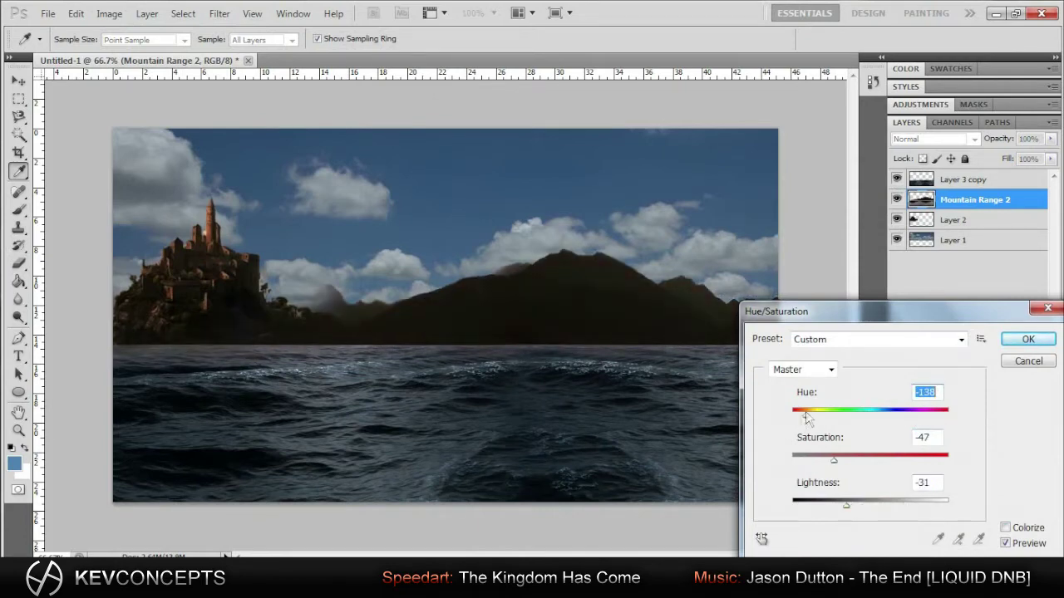
pyautogui.moveTo(771, 323); pyautogui.dragTo(558, 250)
pyautogui.click(819, 273)
# - Try shifting the mountains, undo it, and move Layer 3 below Mountain Range 2
pyautogui.press('b')
pyautogui.click(80, 39)
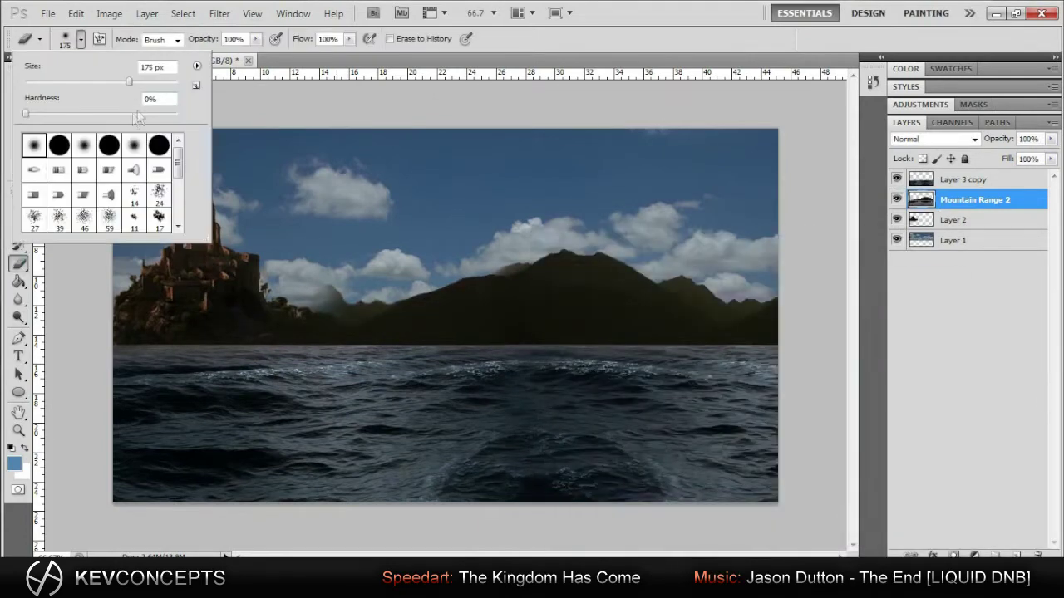
pyautogui.press('Escape')
pyautogui.press('v')
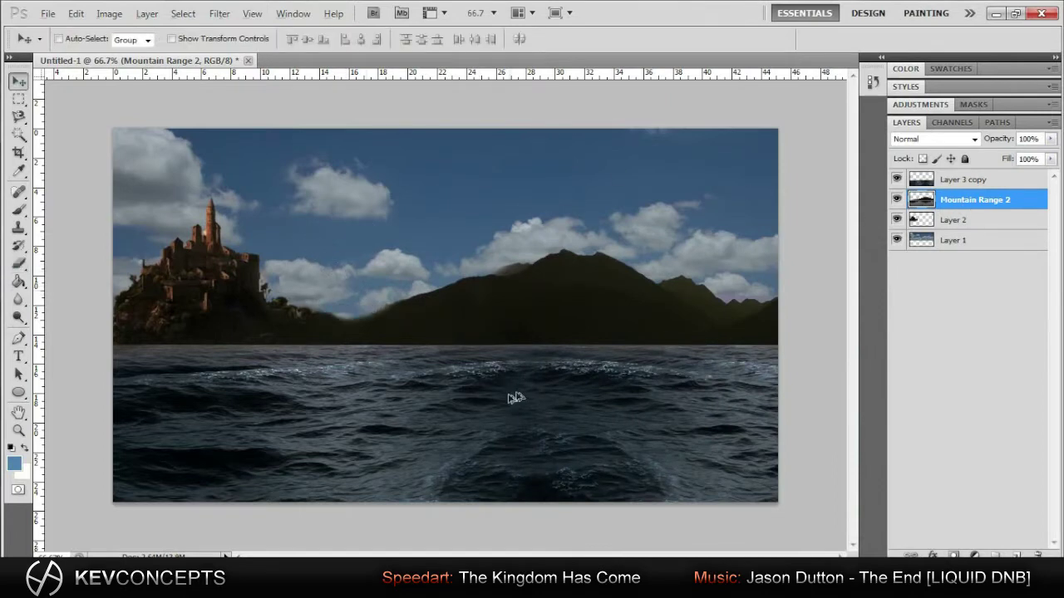
pyautogui.moveTo(514, 397); pyautogui.dragTo(556, 425)
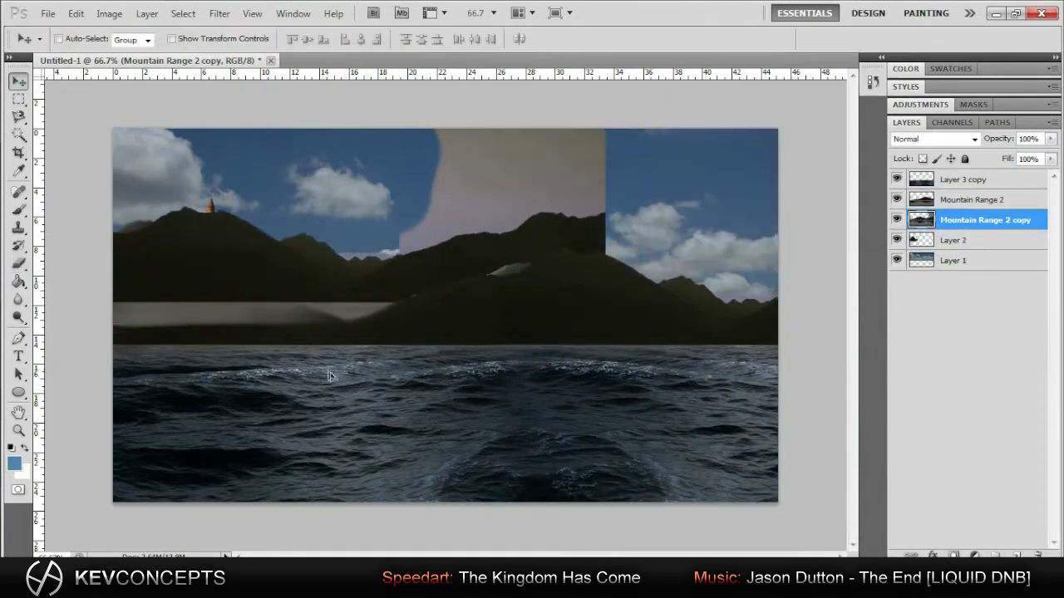
pyautogui.moveTo(556, 425); pyautogui.dragTo(542, 446)
pyautogui.hotkey('ctrl', 'z')
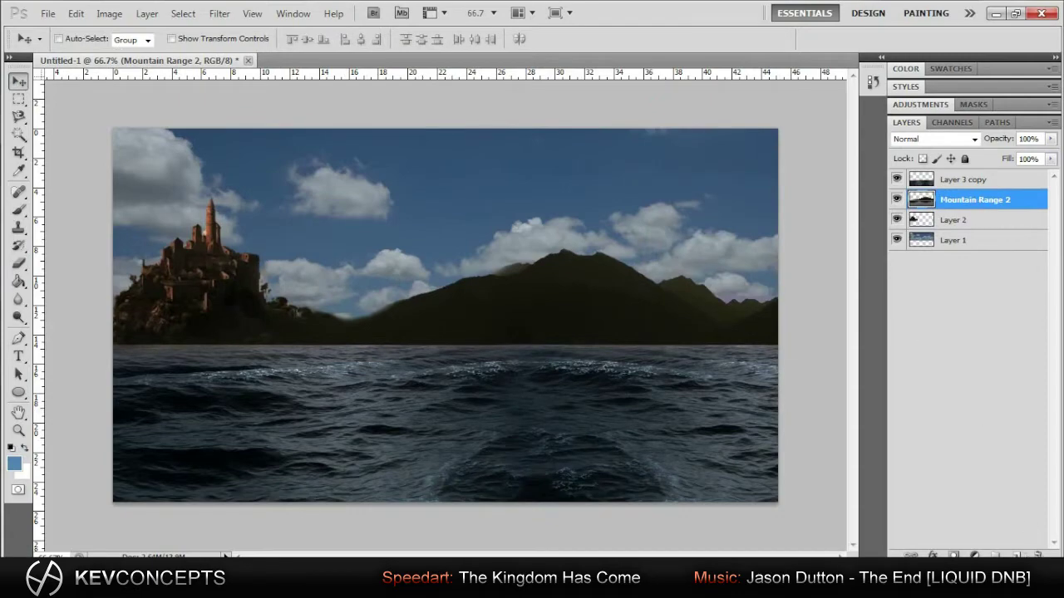
pyautogui.moveTo(983, 203); pyautogui.dragTo(981, 226)
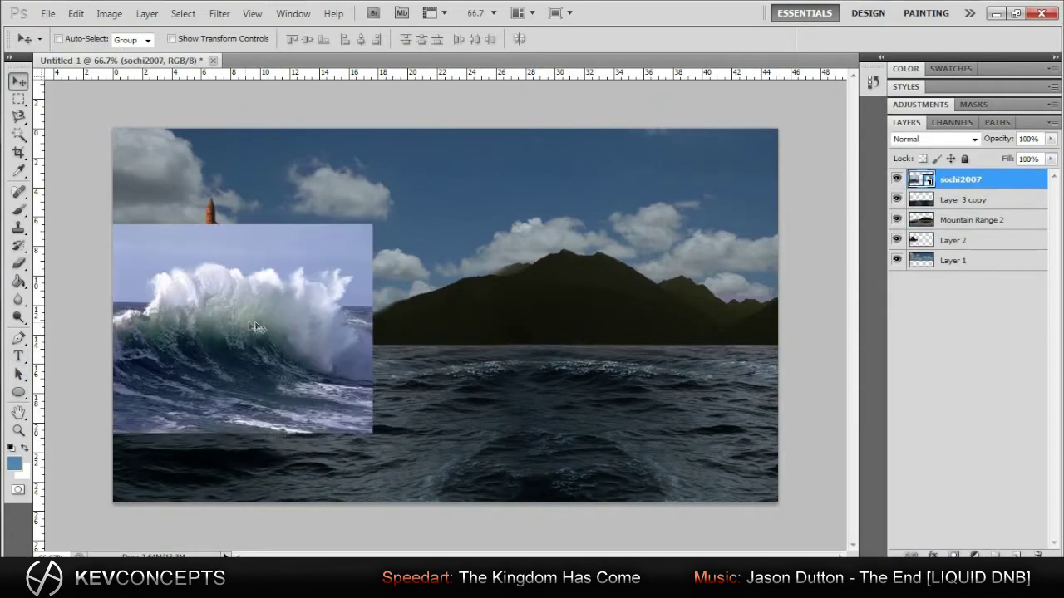
# - Shrink the placed wave image and move it down onto the castle's waterline
pyautogui.moveTo(373, 430); pyautogui.dragTo(182, 279)
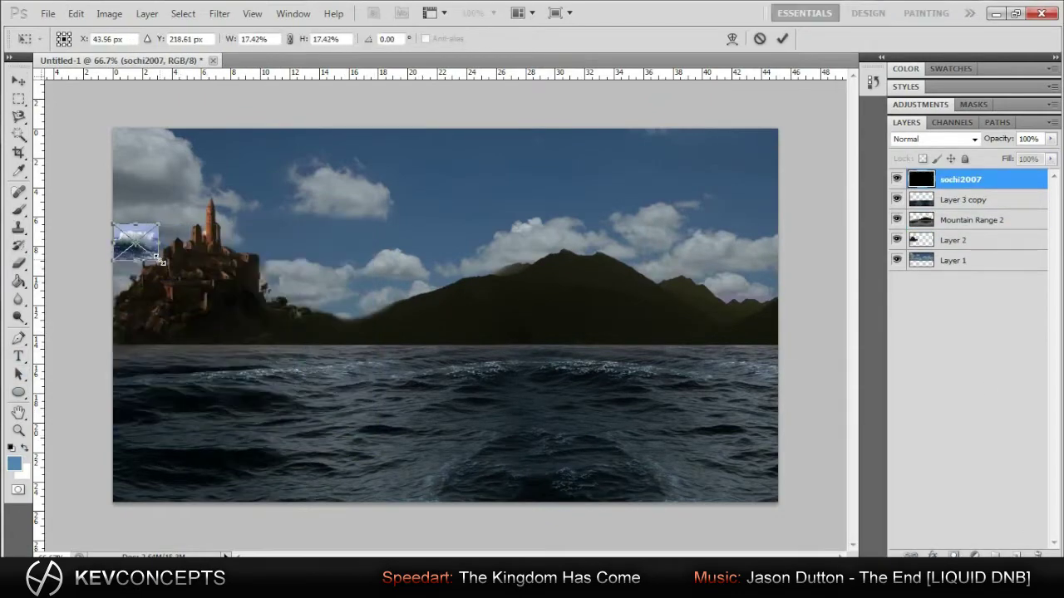
pyautogui.press('Return')
pyautogui.hotkey('ctrl', '+')
pyautogui.moveTo(207, 196); pyautogui.dragTo(211, 332)
# - Rasterize the wave layer and delete its sky with the Magic Wand
pyautogui.press('w')
pyautogui.click(210, 332)
pyautogui.press('Return')
pyautogui.click(211, 337)
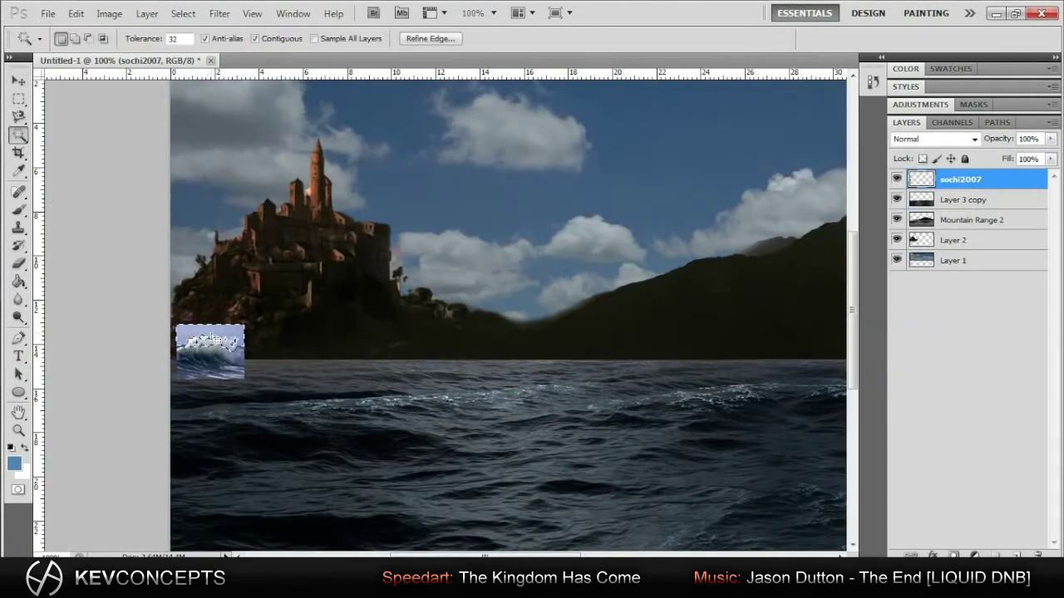
pyautogui.press('Delete')
pyautogui.hotkey('ctrl', 'd')
pyautogui.press('m')
pyautogui.click(20, 264)
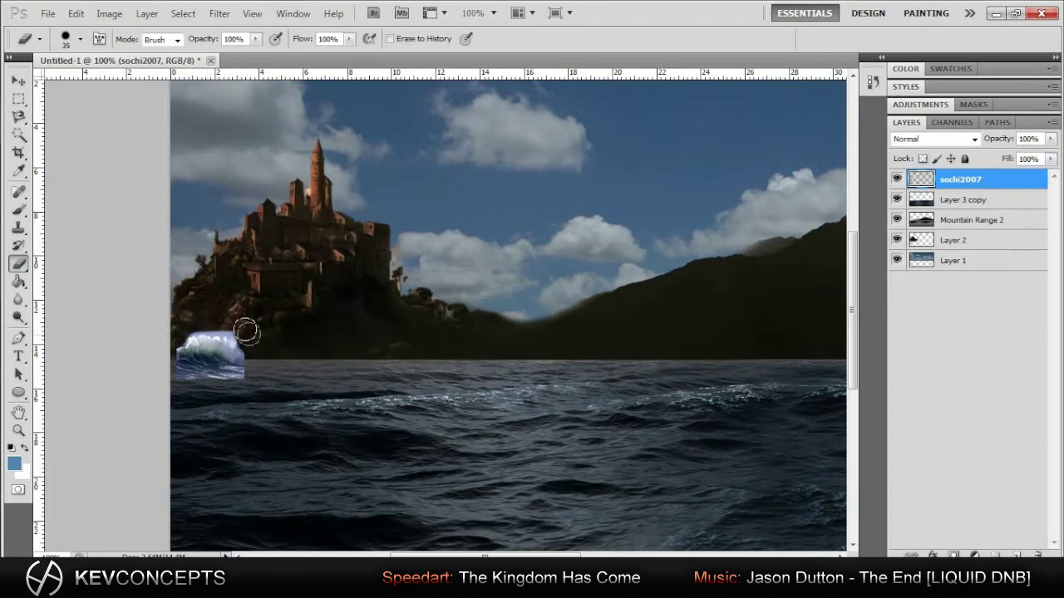
# - Position the small wave against the castle shore at the waterline
pyautogui.press('v')
pyautogui.moveTo(207, 370); pyautogui.dragTo(340, 371)
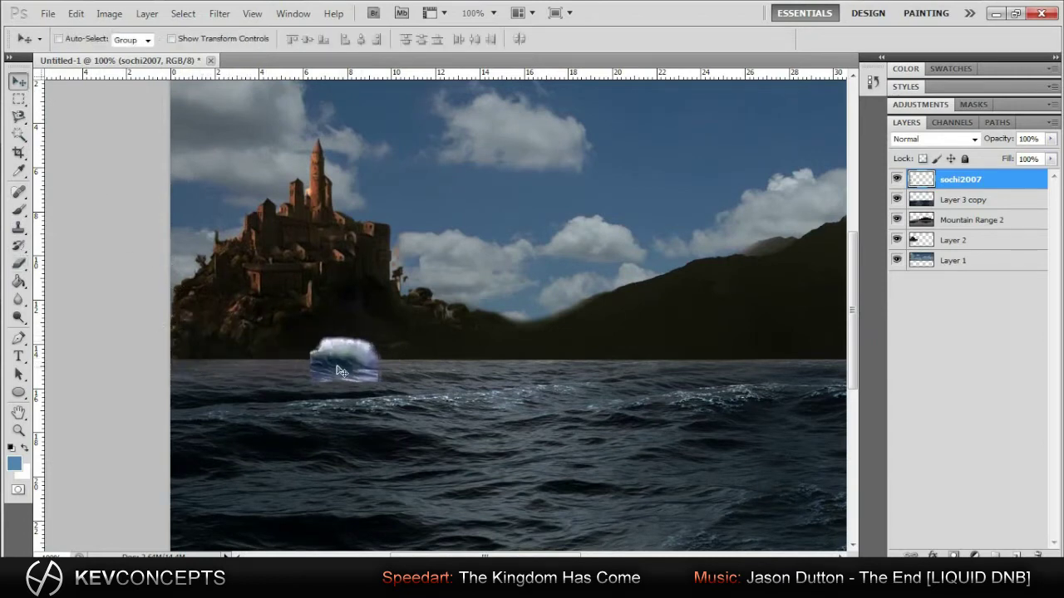
pyautogui.click(19, 264)
pyautogui.click(79, 39)
pyautogui.doubleClick(83, 108)
pyautogui.press('v')
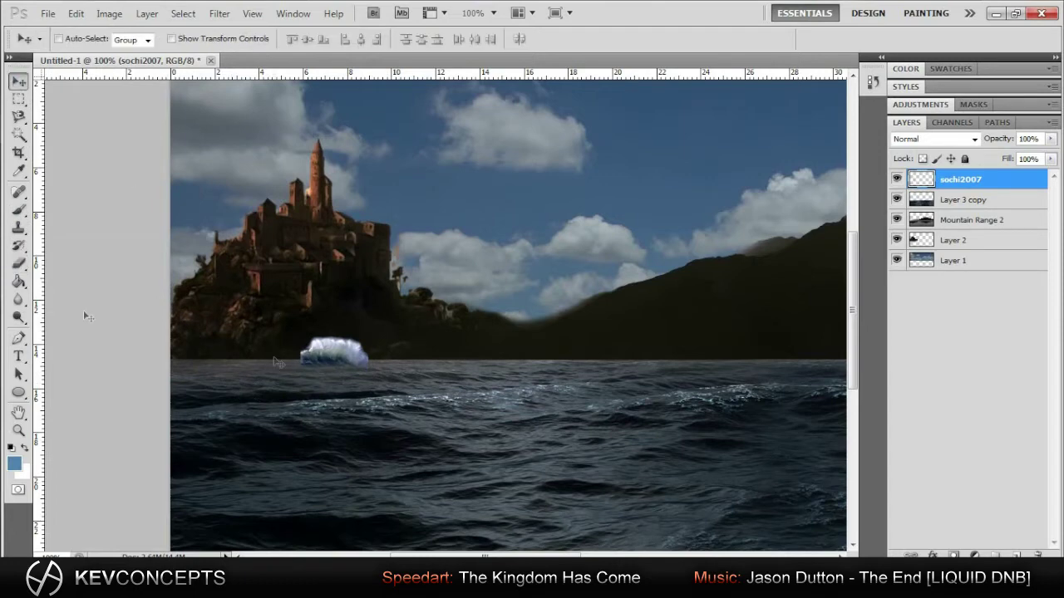
pyautogui.moveTo(284, 394); pyautogui.dragTo(201, 363)
pyautogui.hotkey('ctrl', 't')
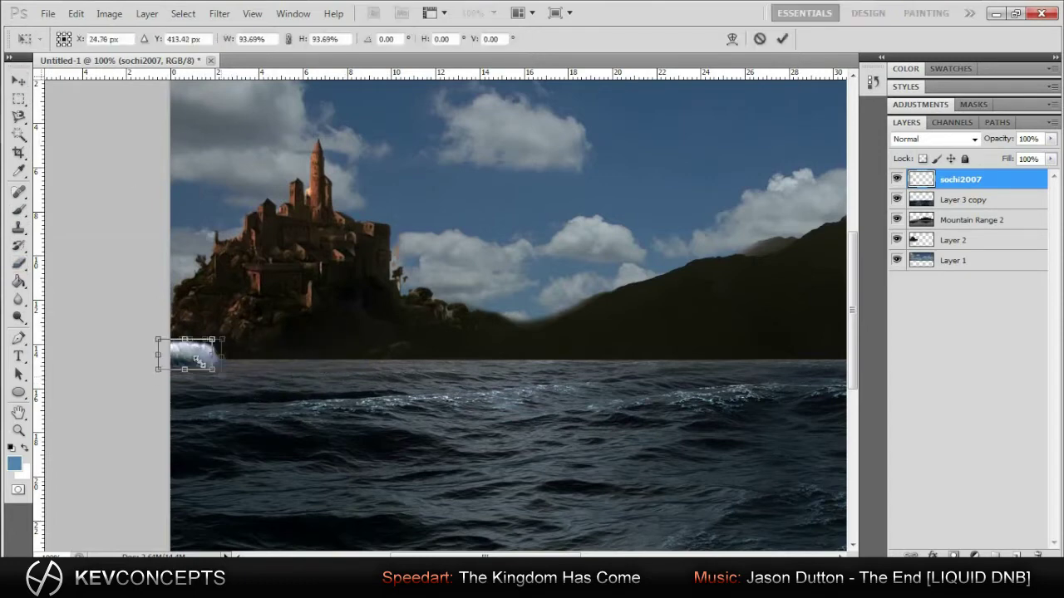
pyautogui.press('Return')
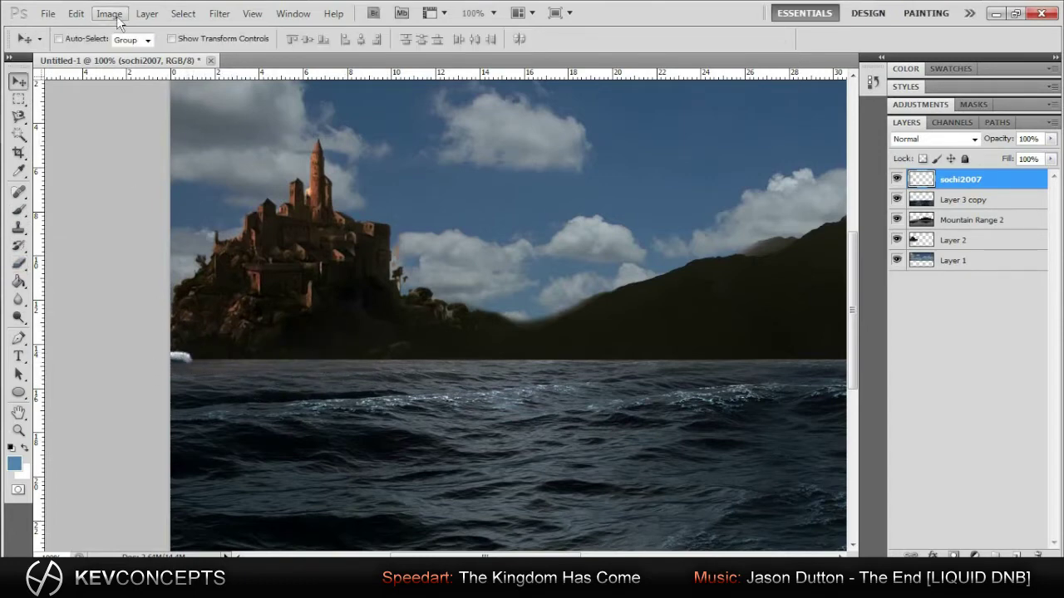
# - Darken the small wave to about -49 Brightness and duplicate its layer
pyautogui.click(111, 13)
pyautogui.click(399, 55)
pyautogui.press('Return')
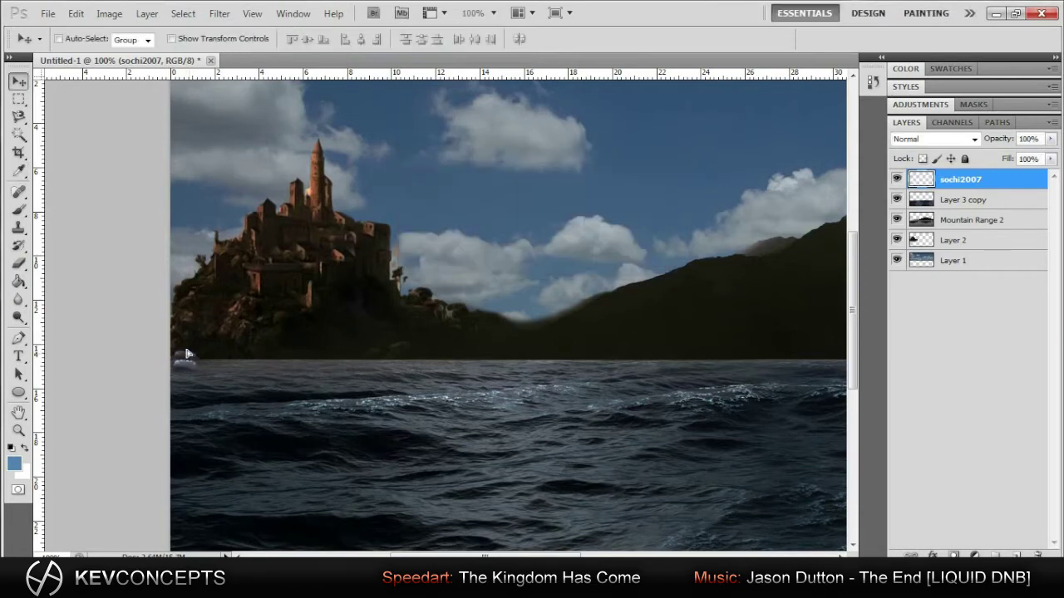
pyautogui.hotkey('ctrl', 'j')
pyautogui.click(75, 14)
# - Place the ocean-wave image near the shoreline and move the sochi2007 layers beneath it
pyautogui.click(161, 310)
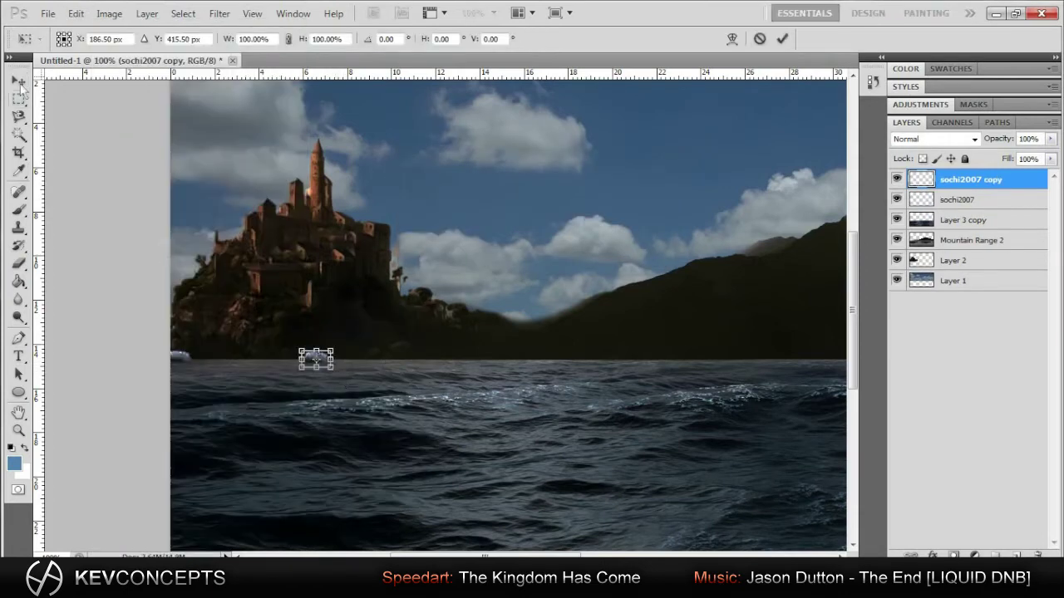
pyautogui.press('Return')
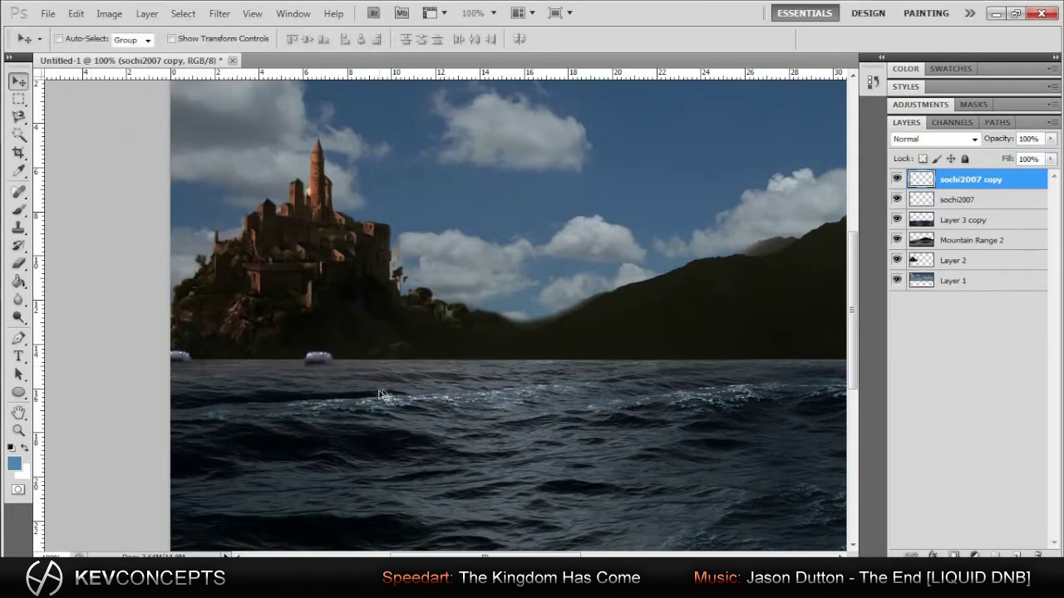
pyautogui.rightClick(998, 180)
pyautogui.click(873, 316)
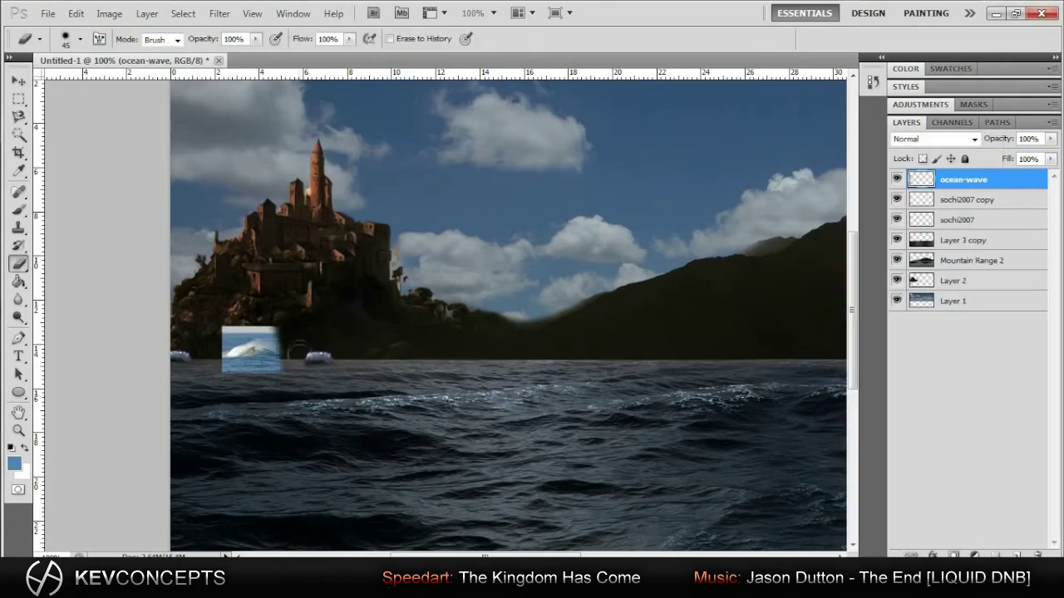
pyautogui.click(18, 81)
pyautogui.moveTo(964, 179); pyautogui.dragTo(968, 268)
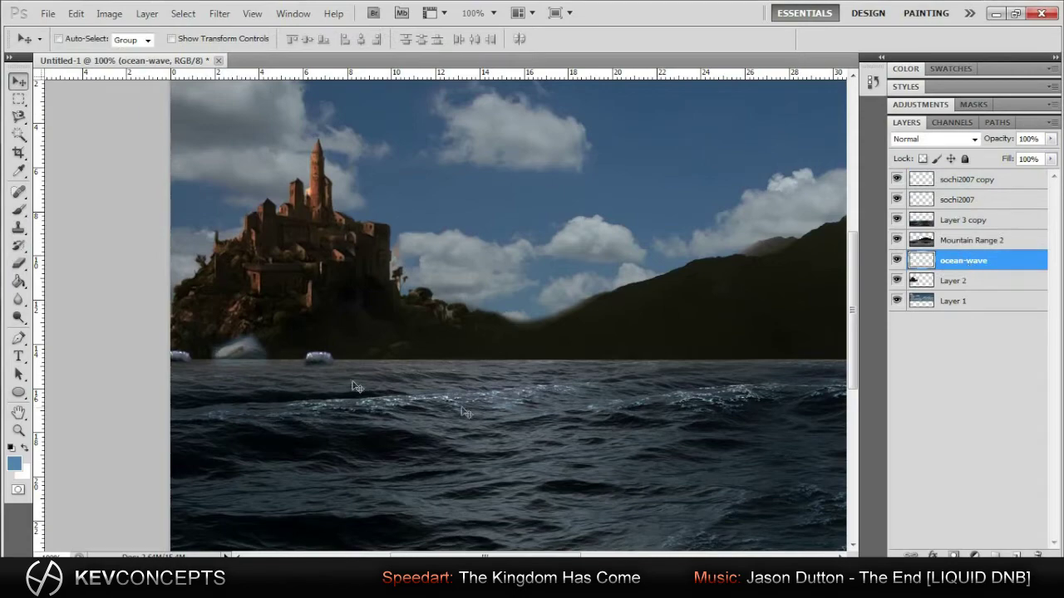
pyautogui.moveTo(964, 260); pyautogui.dragTo(985, 236)
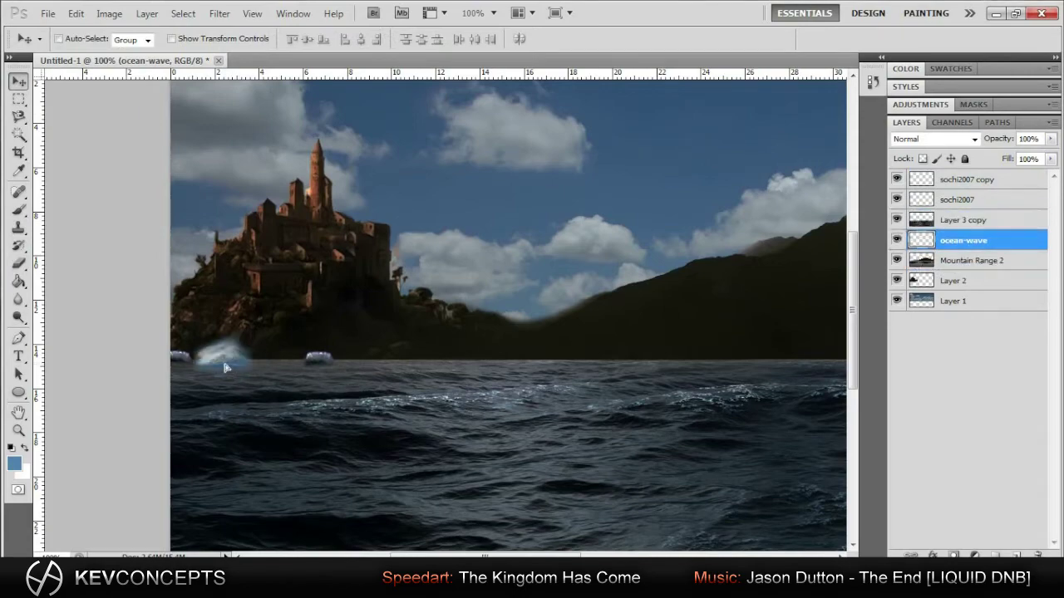
pyautogui.moveTo(943, 187); pyautogui.dragTo(965, 250)
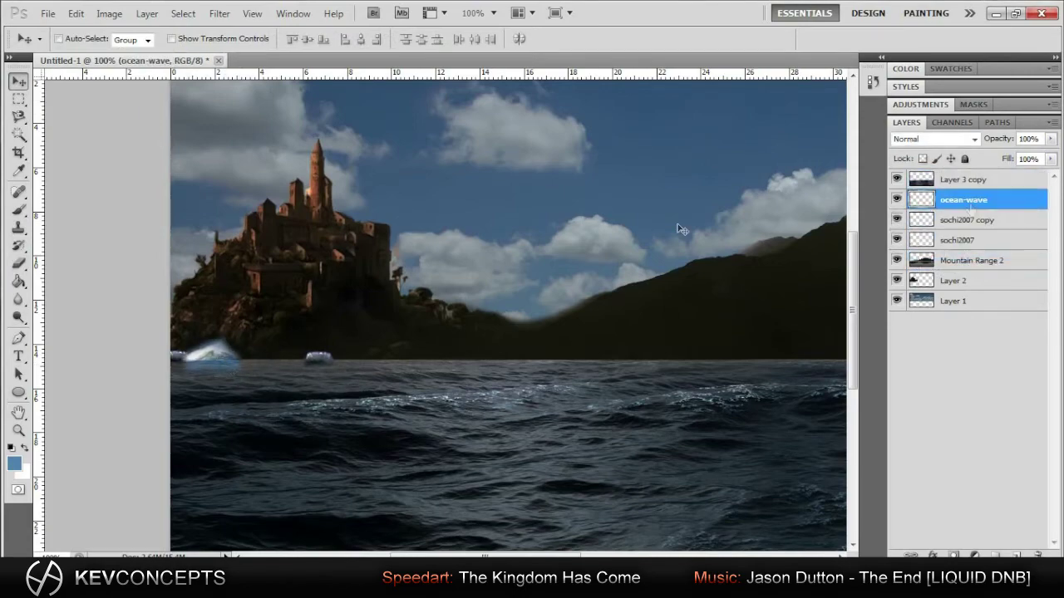
# - Darken the ocean-wave splash, then duplicate it and Flip Horizontal the copy
pyautogui.click(109, 13)
pyautogui.click(354, 55)
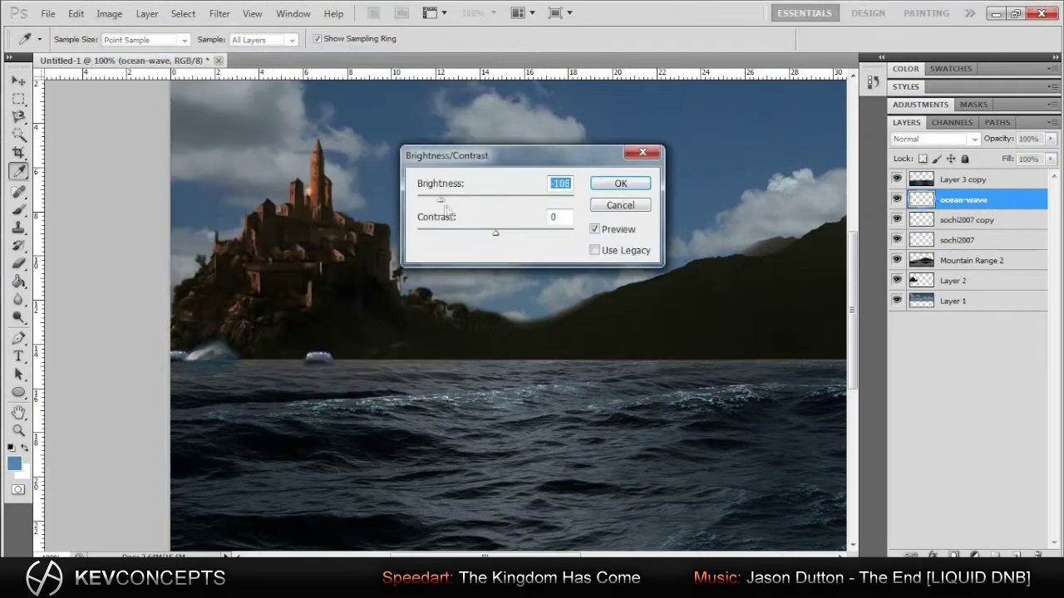
pyautogui.press('Return')
pyautogui.press('v')
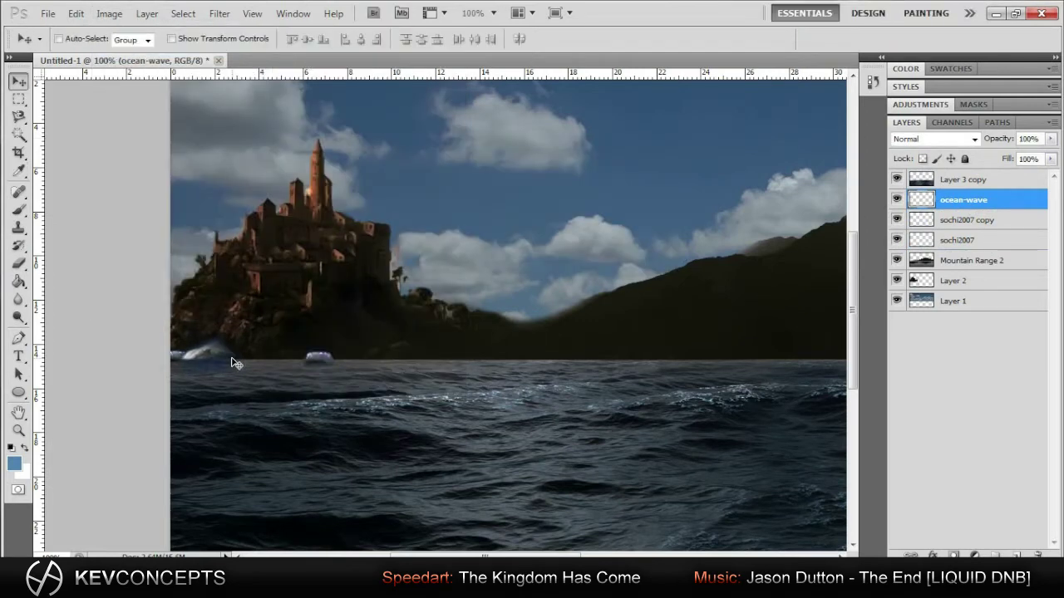
pyautogui.hotkey('ctrl', 't')
pyautogui.press('Return')
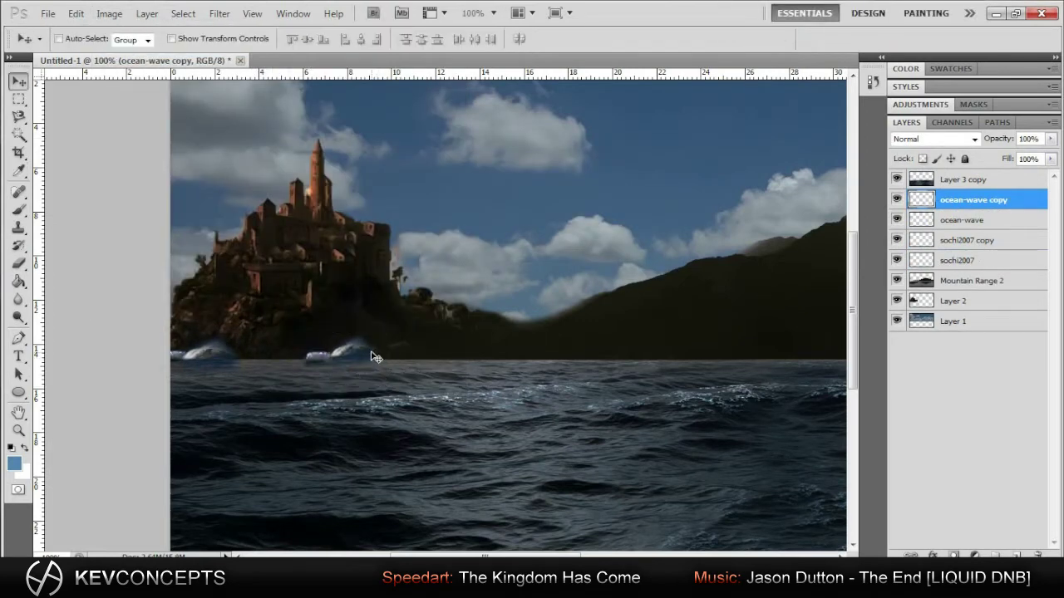
pyautogui.click(75, 13)
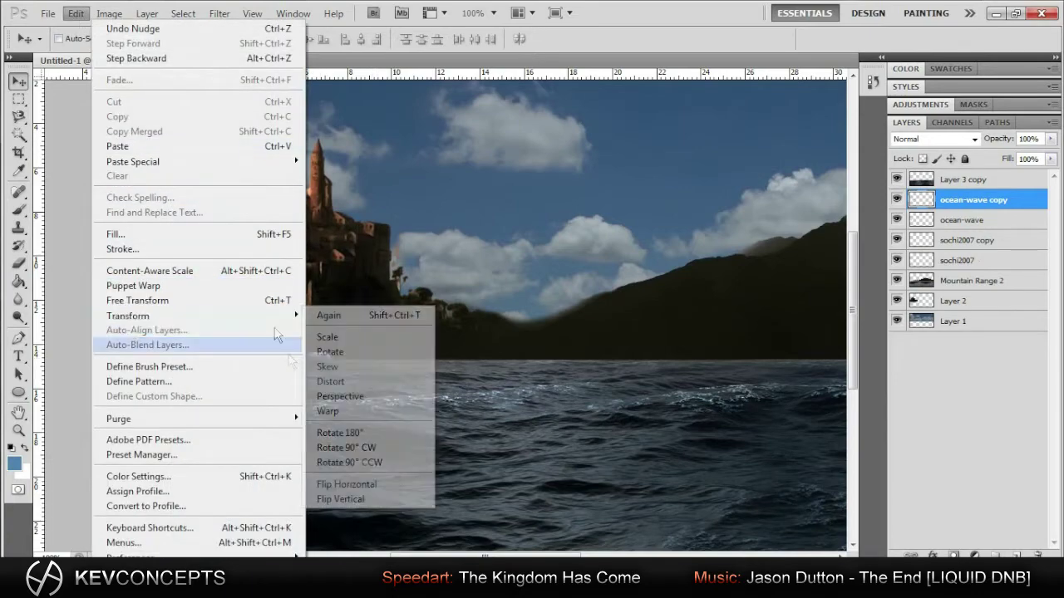
pyautogui.click(358, 482)
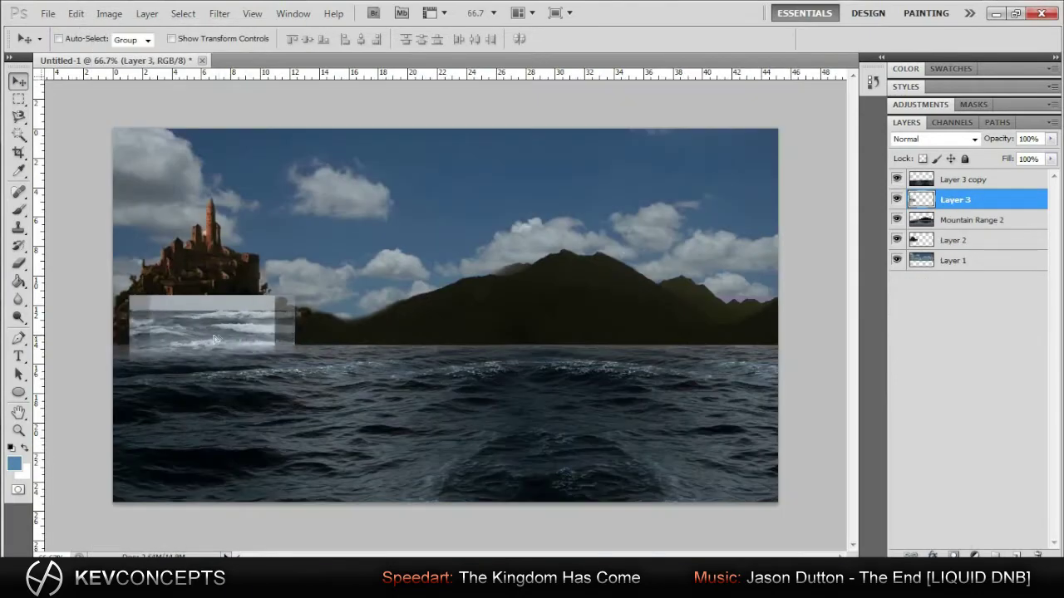
# - Soft-erase the wave patch edges, then add a flipped copy along the shoreline
pyautogui.click(79, 40)
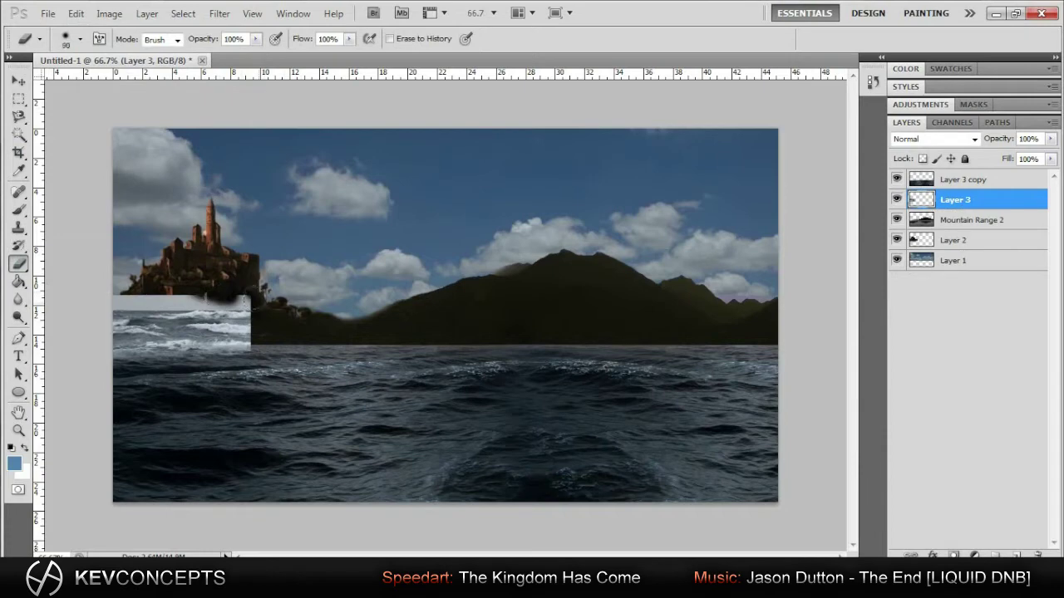
pyautogui.moveTo(214, 304)
pyautogui.mouseDown()
pyautogui.moveTo(155, 333)
pyautogui.moveTo(263, 325)
pyautogui.mouseUp()
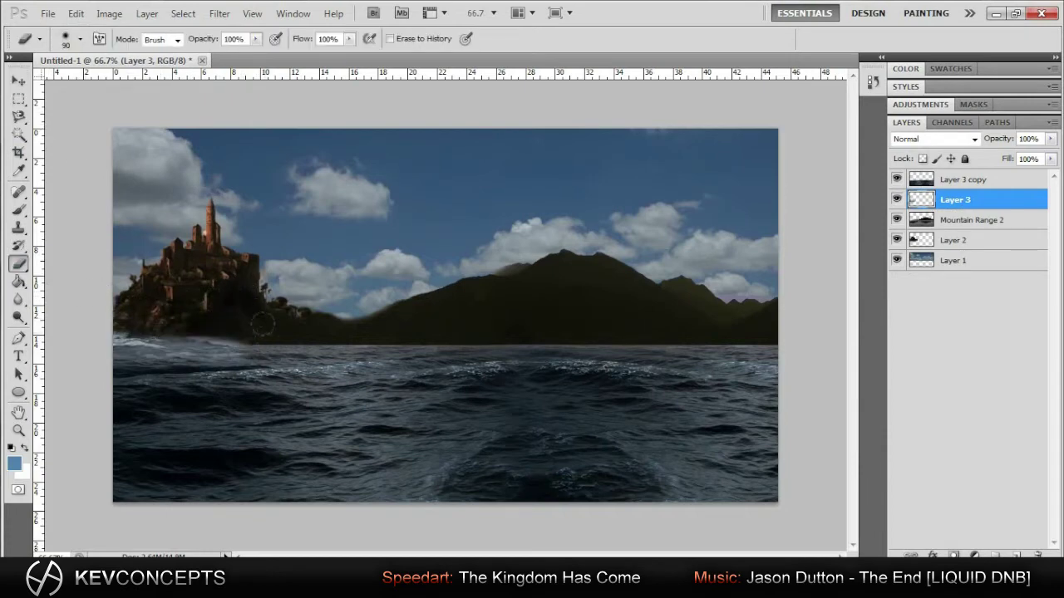
pyautogui.press('v')
pyautogui.moveTo(181, 360); pyautogui.dragTo(224, 340)
pyautogui.click(75, 14)
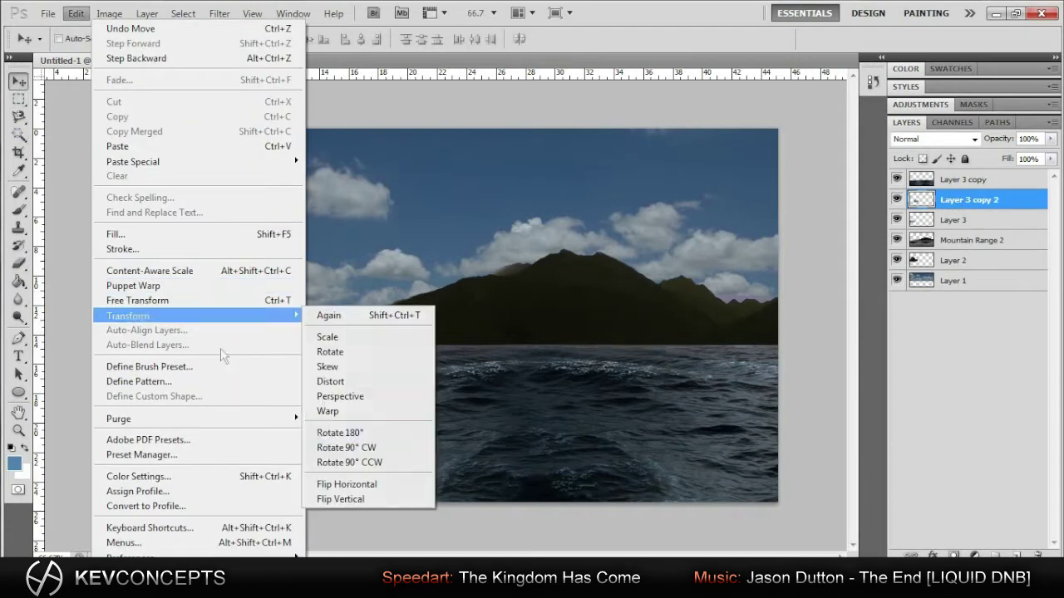
pyautogui.click(357, 491)
pyautogui.press('e')
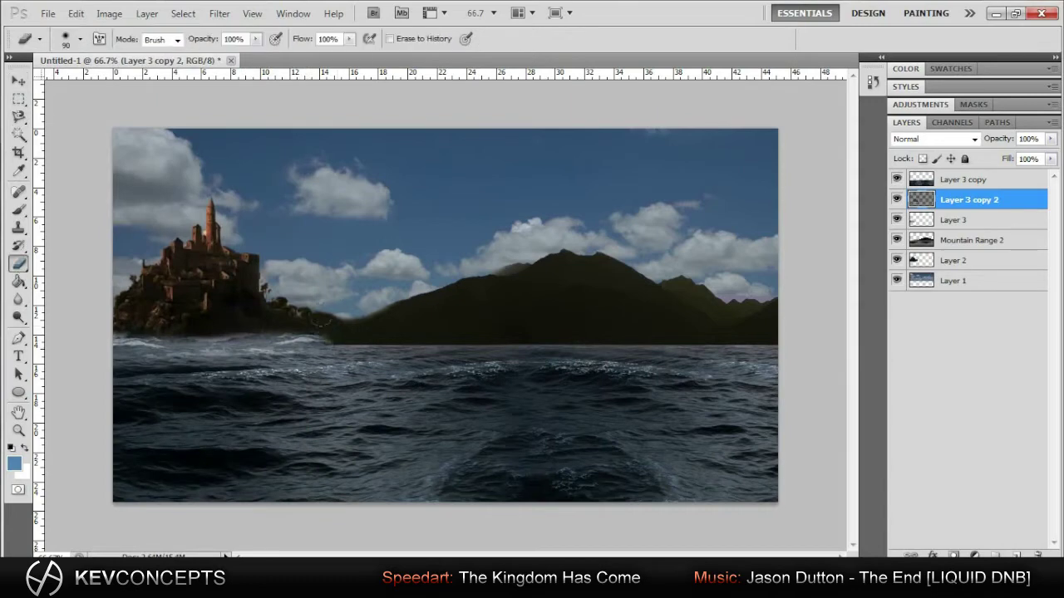
pyautogui.press('v')
# - Stamp the visible scene into Layer 4 and create a new Untitled-2 document
pyautogui.keyDown('shift'); pyautogui.click(954, 219); pyautogui.keyUp('shift')
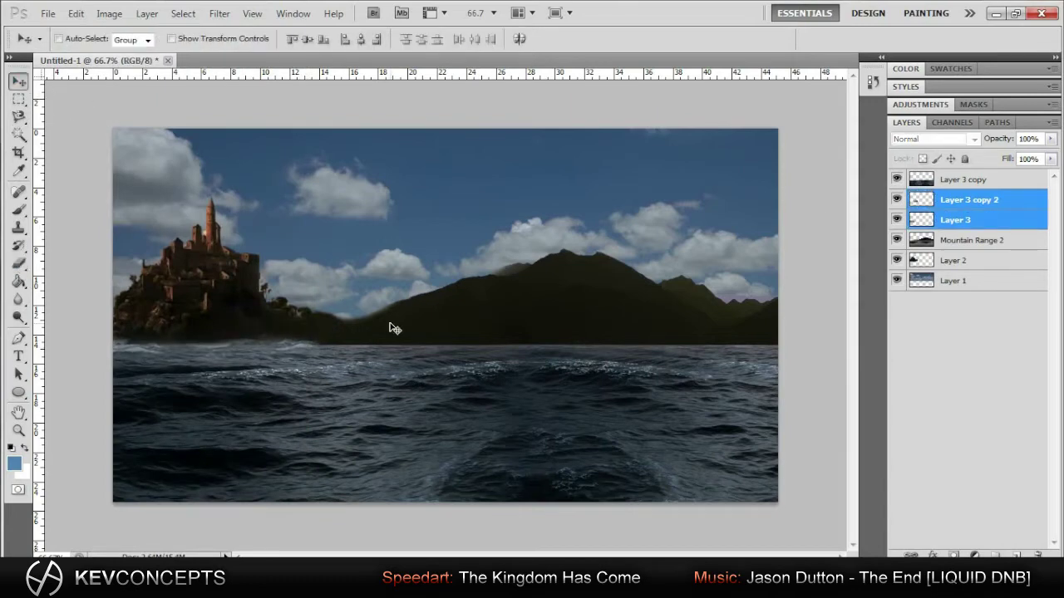
pyautogui.click(964, 180)
pyautogui.hotkey('ctrl', 'shift', 'alt', 'e')
pyautogui.hotkey('ctrl', 'n')
pyautogui.press('Return')
# - In a new document, fill Layer 1 with black using the Paint Bucket
pyautogui.hotkey('ctrl', 'shift', 'alt', 'n')
pyautogui.press('Delete')
pyautogui.press('i')
pyautogui.click(14, 463)
pyautogui.press('Return')
pyautogui.press('g')
pyautogui.click(483, 341)
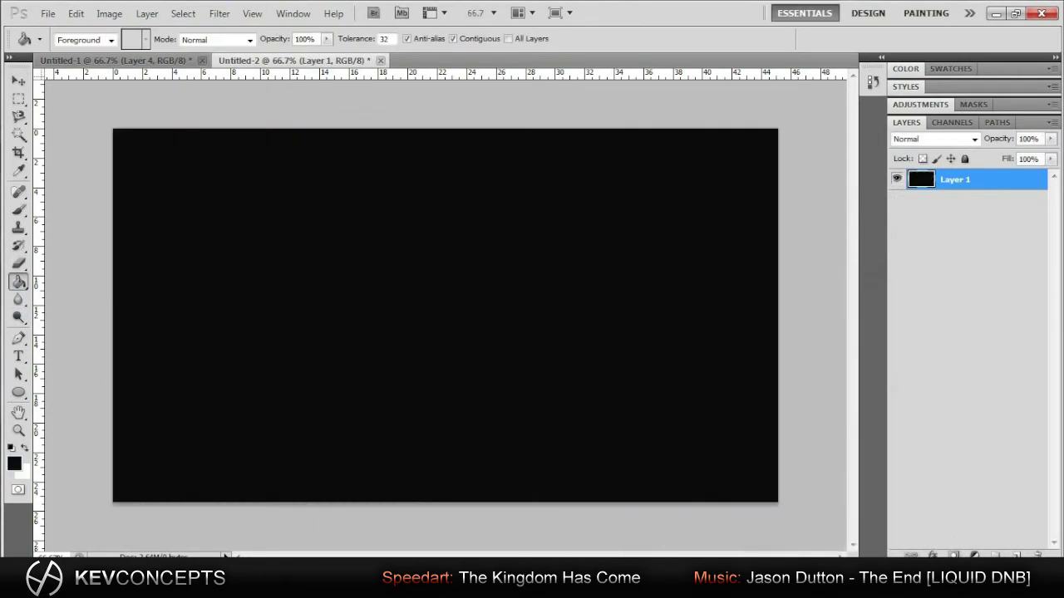
# - Paint a soft bright yellow glow at the upper left with a large soft brush
pyautogui.press('b')
pyautogui.click(50, 38)
pyautogui.press('Return')
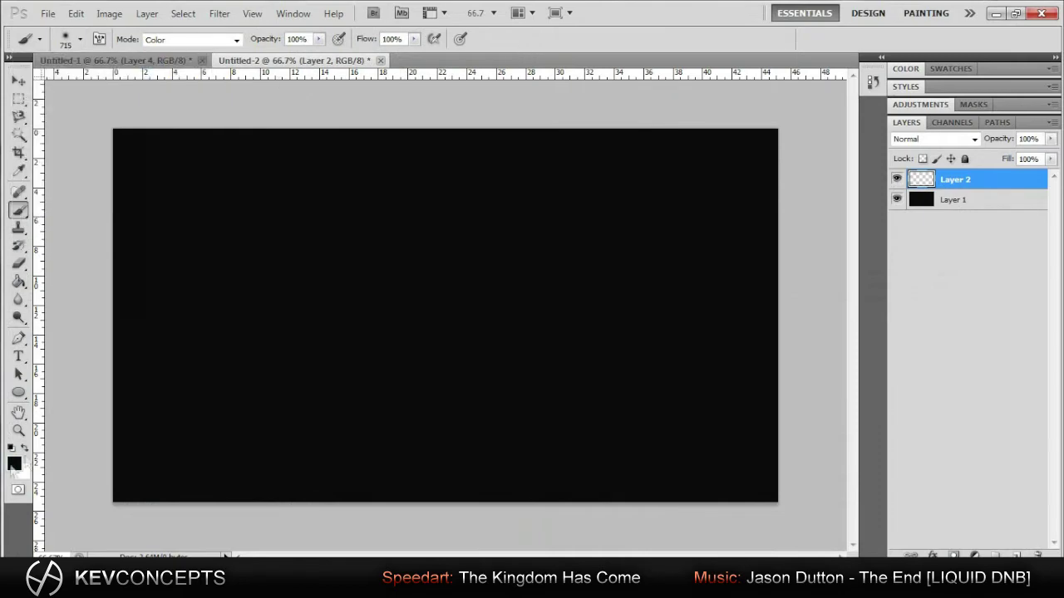
pyautogui.press('i')
pyautogui.click(14, 463)
pyautogui.click(718, 322)
pyautogui.click(904, 313)
pyautogui.press('b')
pyautogui.moveTo(249, 266); pyautogui.dragTo(337, 352)
# - Brighten the glow's centre with paler yellow at brush size 500, then drag it into Untitled-1
pyautogui.click(14, 463)
pyautogui.press('Return')
pyautogui.click(258, 283)
pyautogui.press('i')
pyautogui.click(14, 462)
pyautogui.press('Return')
pyautogui.click(260, 287)
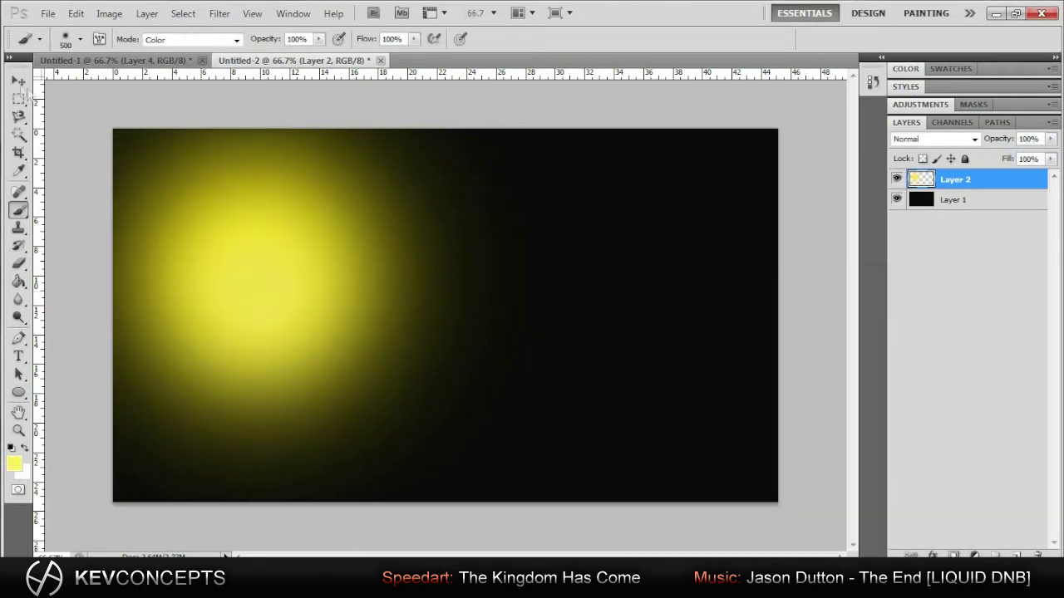
pyautogui.press('v')
pyautogui.moveTo(409, 255)
pyautogui.mouseDown()
pyautogui.moveTo(259, 226)
pyautogui.moveTo(207, 187)
pyautogui.mouseUp()
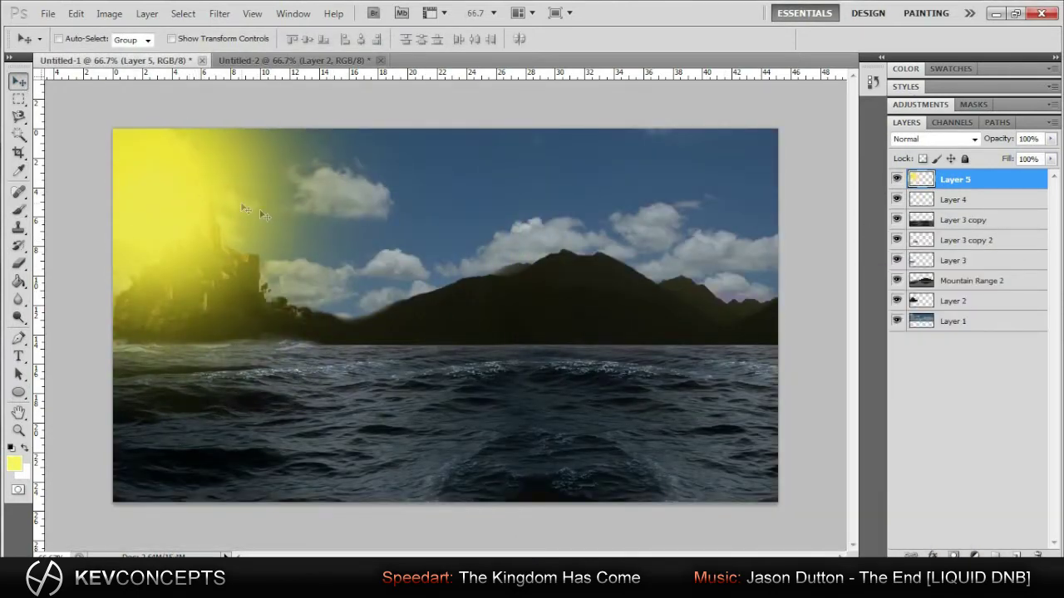
# - Flip the glow horizontally and back, then shift the castle further right and up
pyautogui.click(48, 14)
pyautogui.click(357, 477)
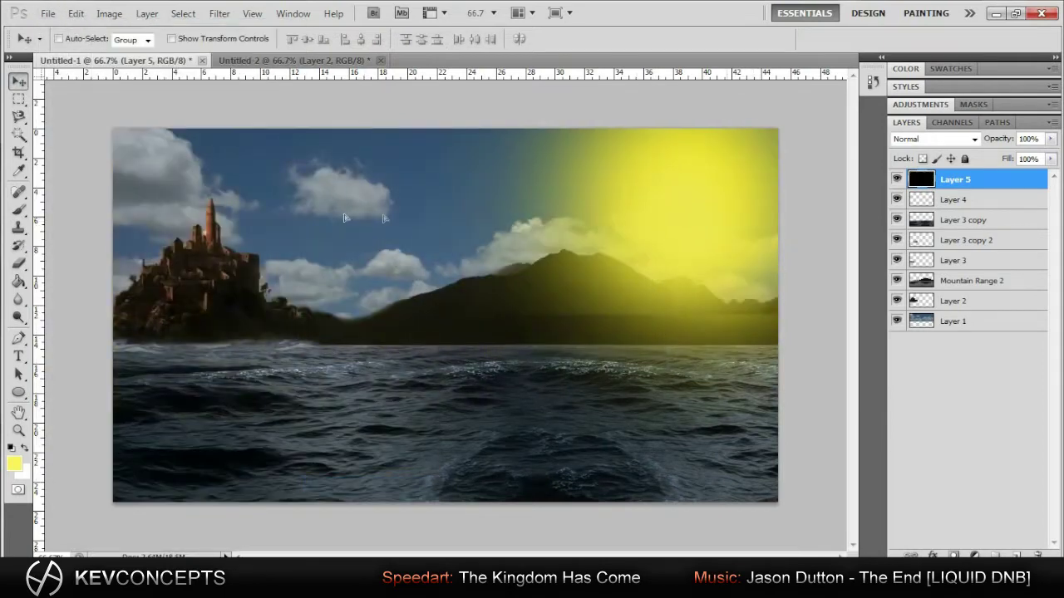
pyautogui.click(76, 13)
pyautogui.click(357, 477)
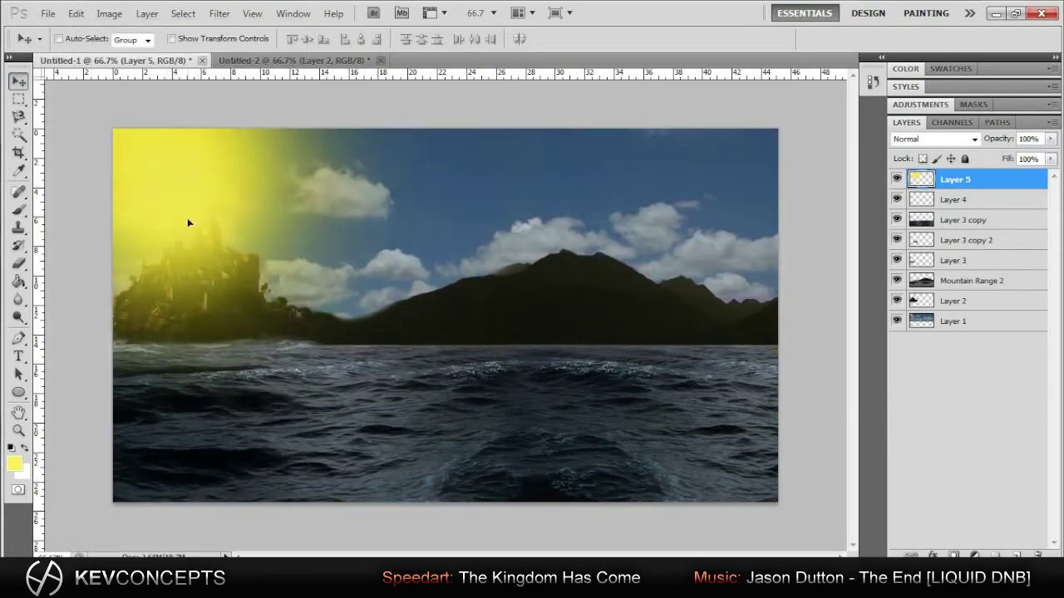
pyautogui.moveTo(212, 307); pyautogui.dragTo(264, 308)
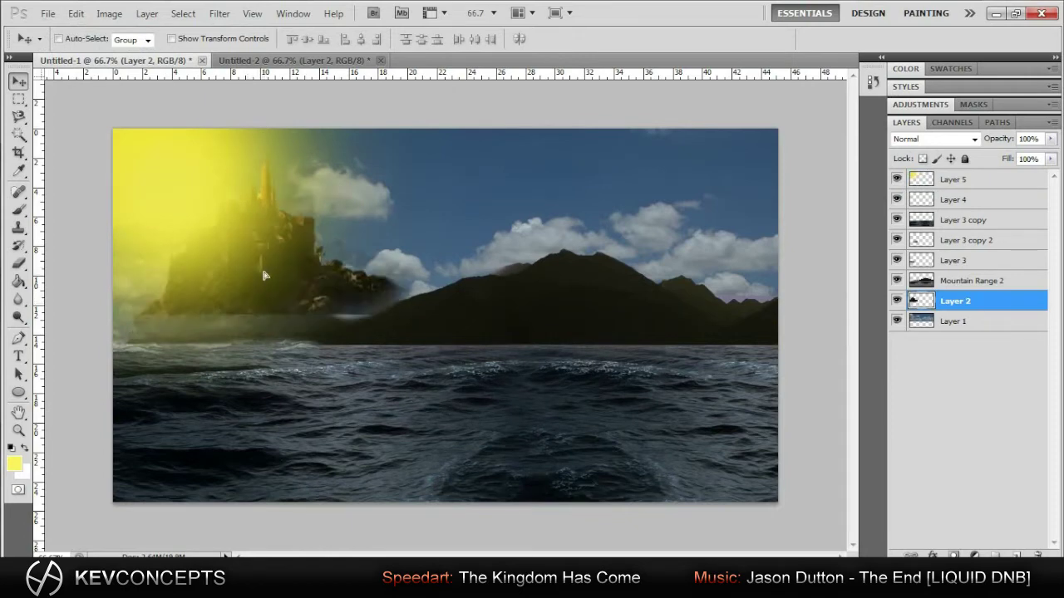
pyautogui.moveTo(263, 297); pyautogui.dragTo(295, 282)
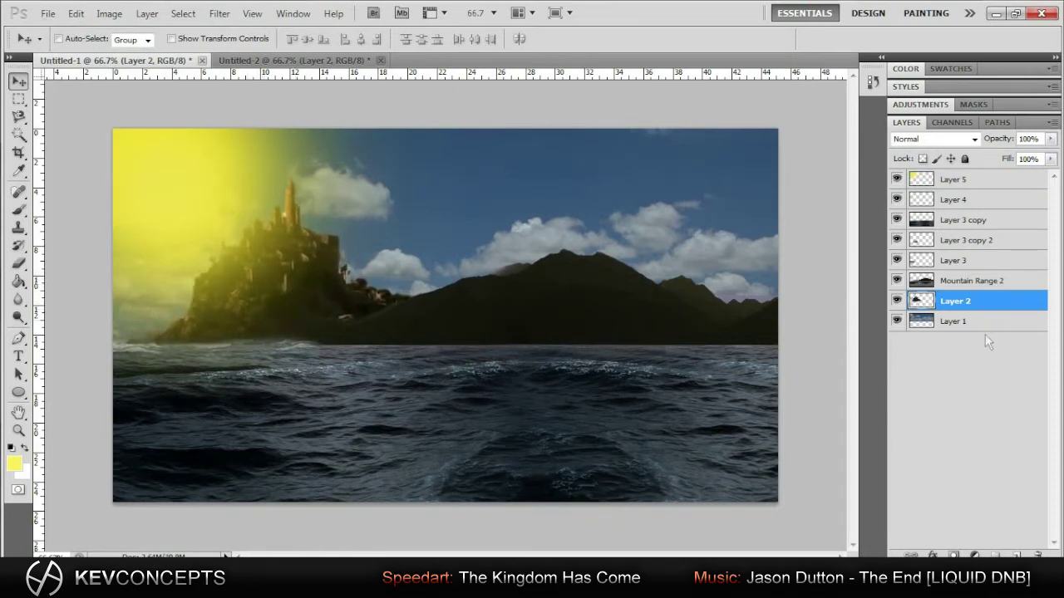
# - Select Layer 3 copy 2 and Layer 3 together and apply a free transform to the water
pyautogui.click(980, 260)
pyautogui.keyDown('shift'); pyautogui.click(981, 241); pyautogui.keyUp('shift')
pyautogui.click(146, 13)
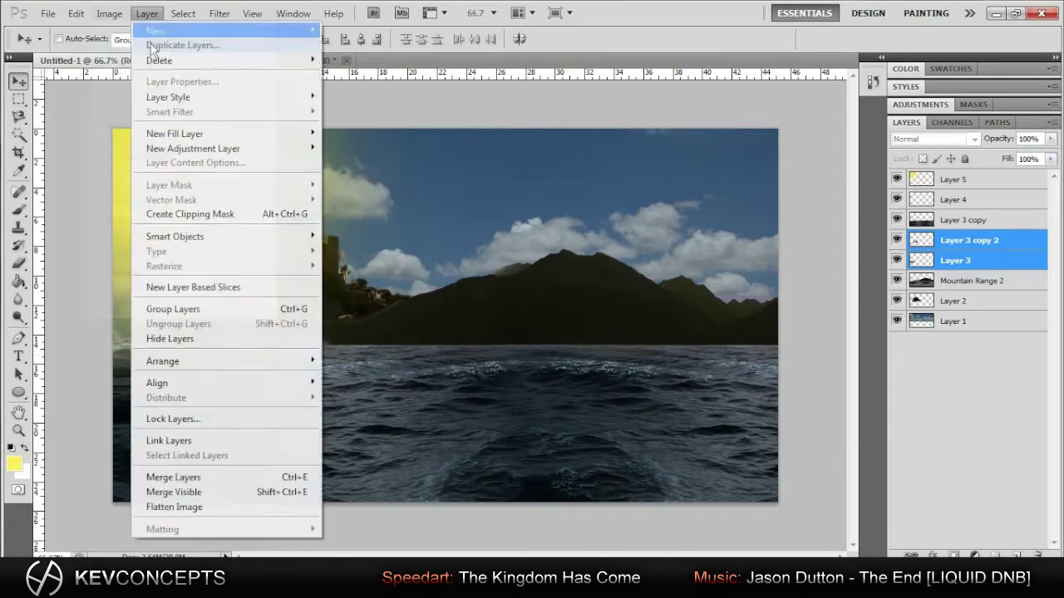
pyautogui.click(969, 240)
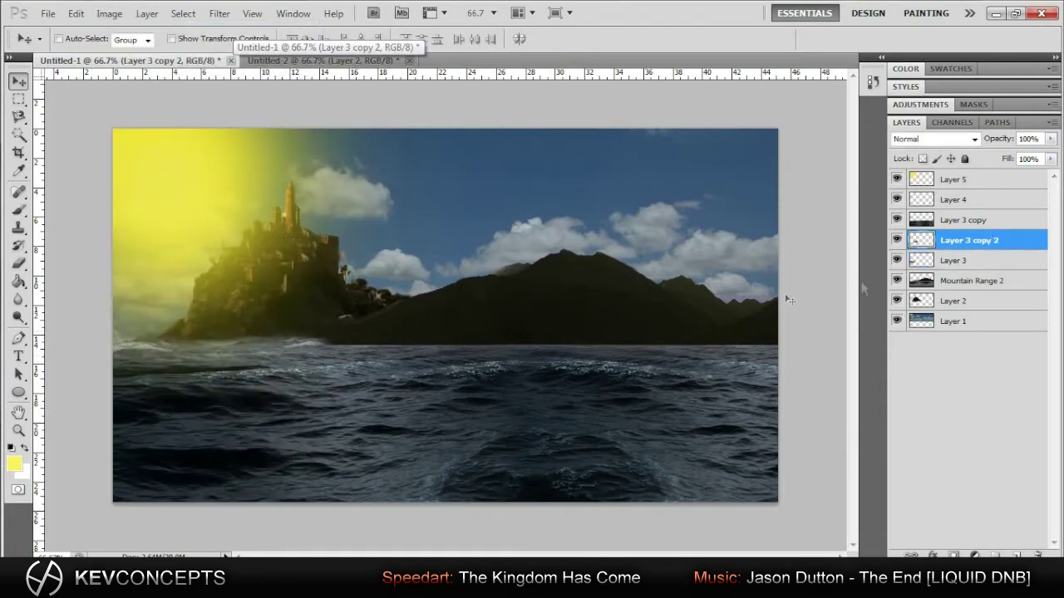
pyautogui.hotkey('alt', 'shift', '[')
pyautogui.hotkey('ctrl', 't')
pyautogui.press('Return')
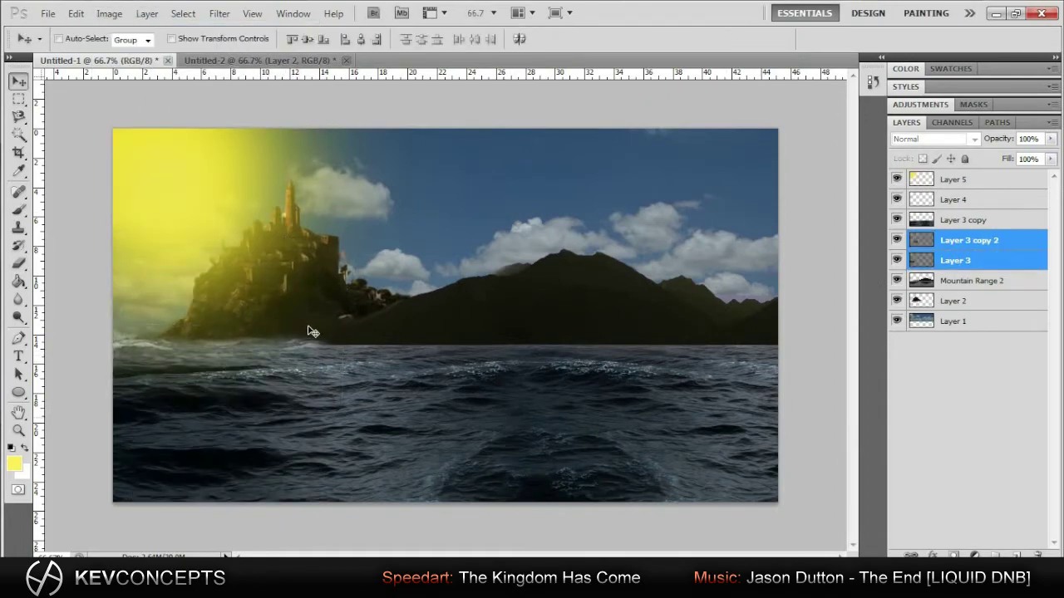
pyautogui.hotkey('alt', '[')
pyautogui.press('b')
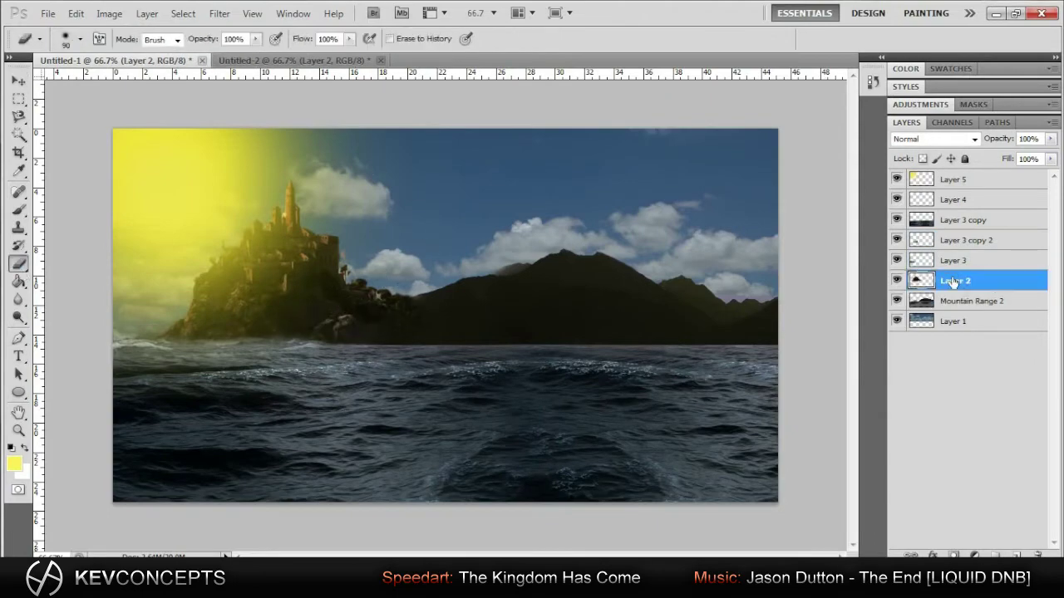
# - Give Mountain Range 2 an Overlay-mode Pattern Overlay at 25% opacity and 21% scale
pyautogui.click(964, 301)
pyautogui.doubleClick(1014, 301)
pyautogui.moveTo(582, 158); pyautogui.dragTo(719, 201)
pyautogui.click(673, 422)
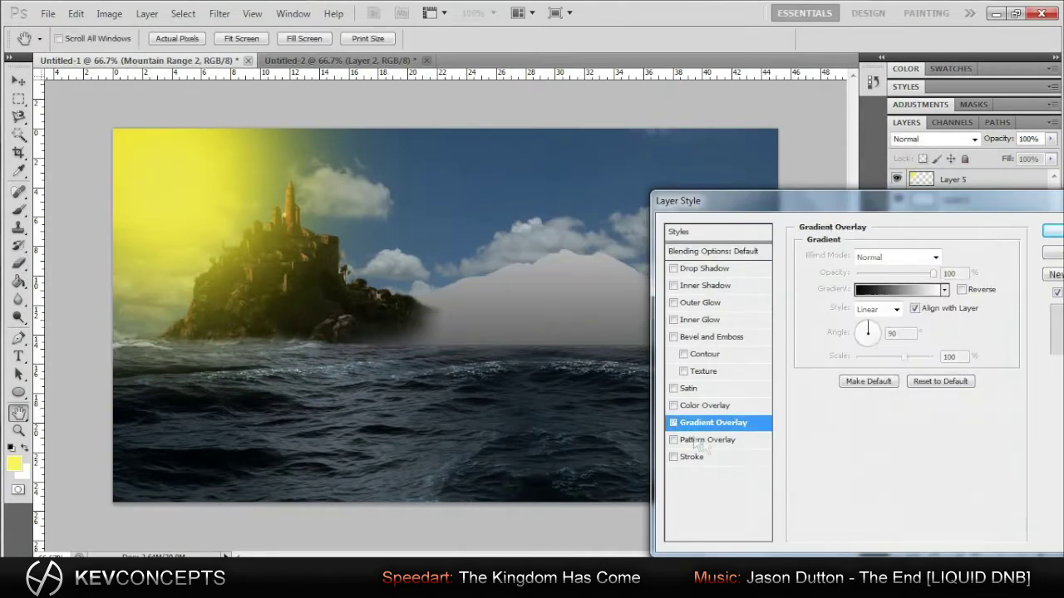
pyautogui.moveTo(895, 340); pyautogui.dragTo(881, 341)
pyautogui.click(898, 257)
pyautogui.click(866, 196)
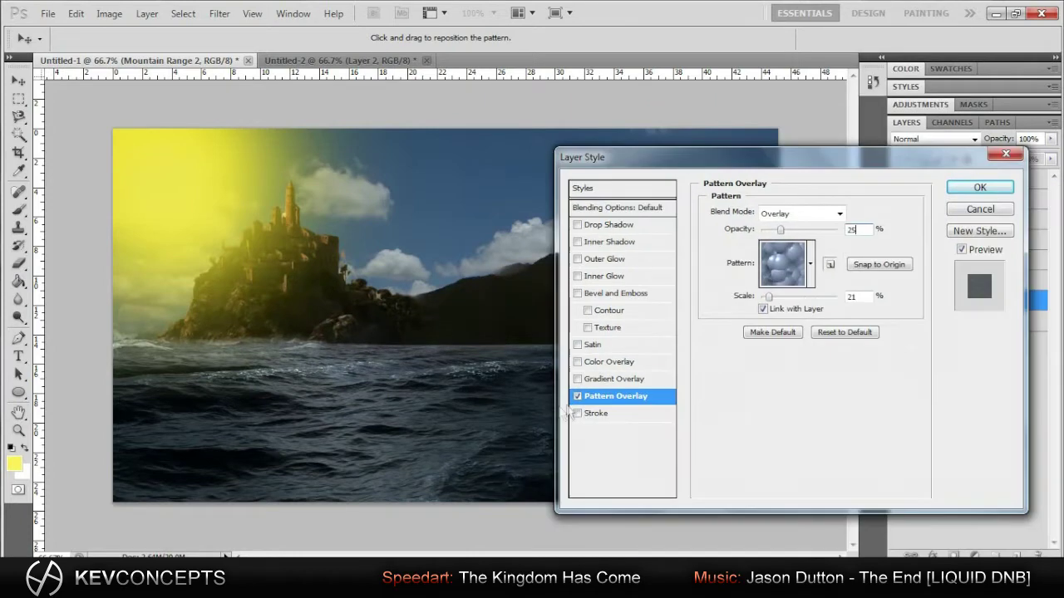
pyautogui.hotkey('ctrl', 't')
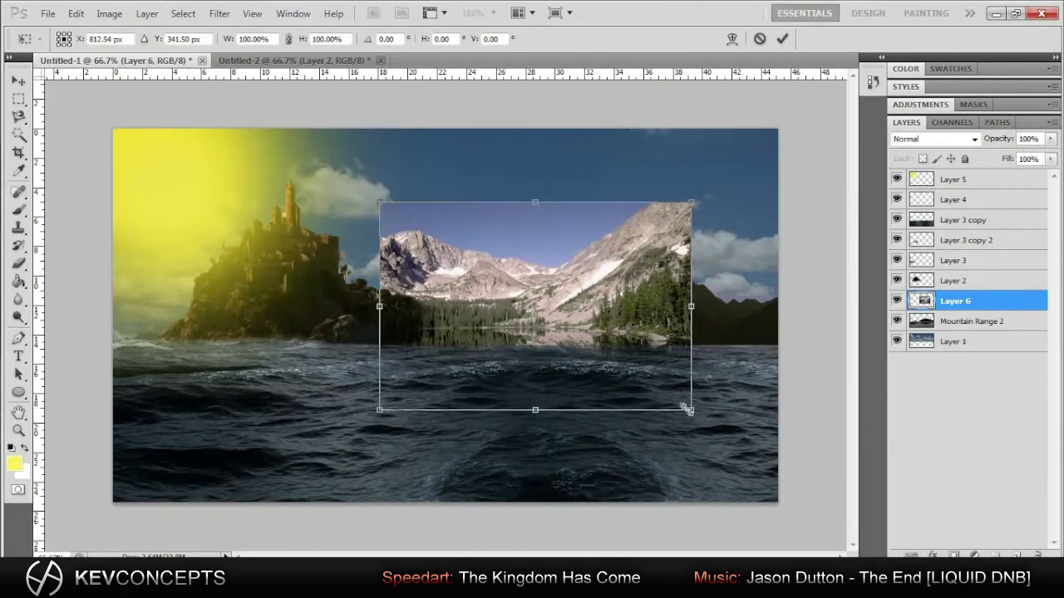
# - Enlarge the mountain photo toward the lower right and Magic Erase its blue sky
pyautogui.moveTo(718, 345); pyautogui.dragTo(790, 492)
pyautogui.press('Return')
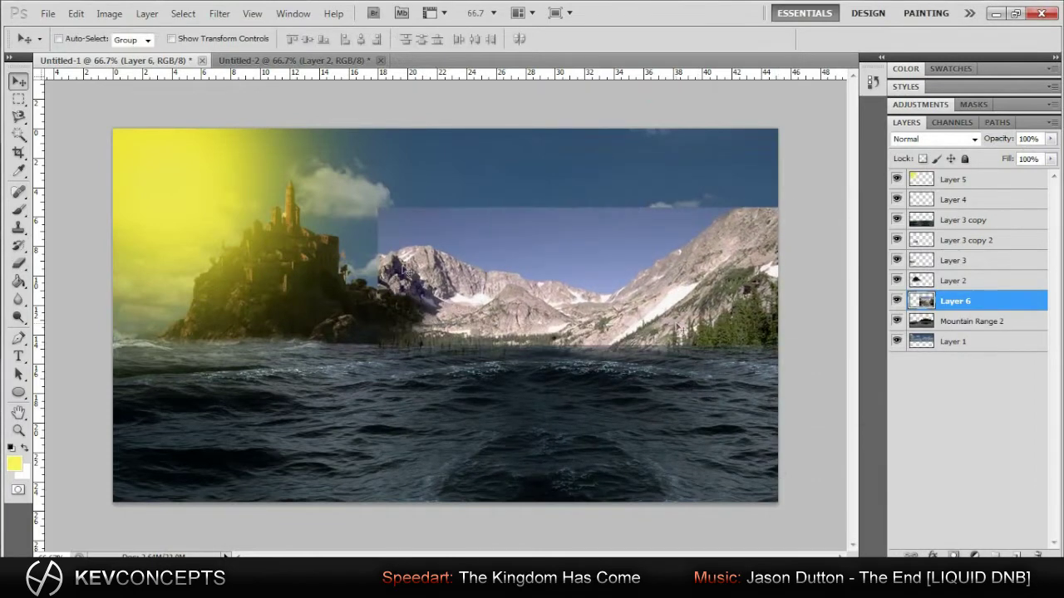
pyautogui.click(18, 263)
pyautogui.click(571, 262)
pyautogui.press('m')
pyautogui.click(18, 262)
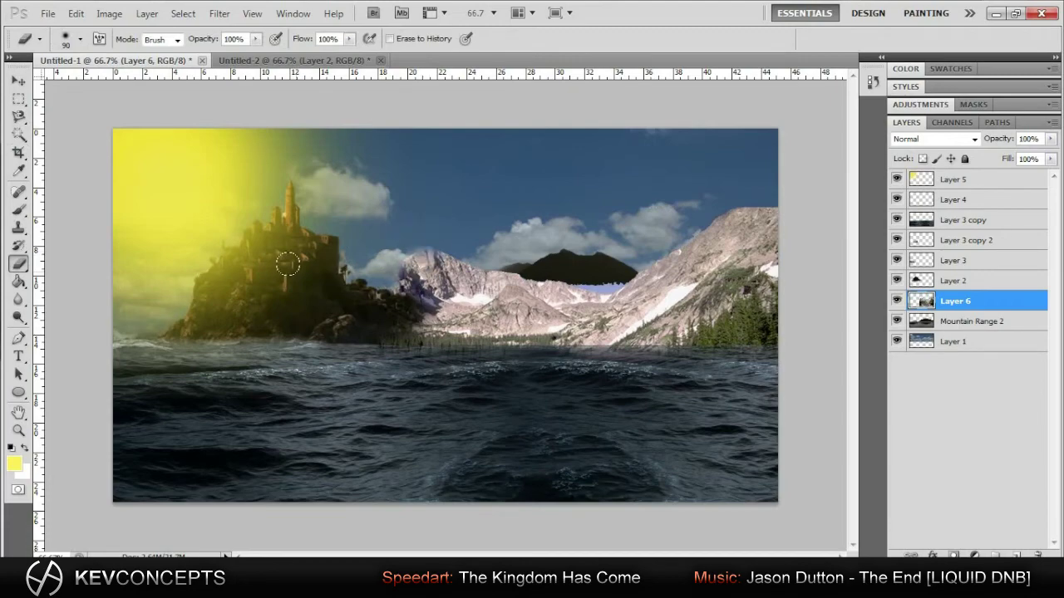
# - Distort the mountain photo into a steep slope on the right
pyautogui.click(75, 13)
pyautogui.click(358, 396)
pyautogui.moveTo(785, 214); pyautogui.dragTo(786, 173)
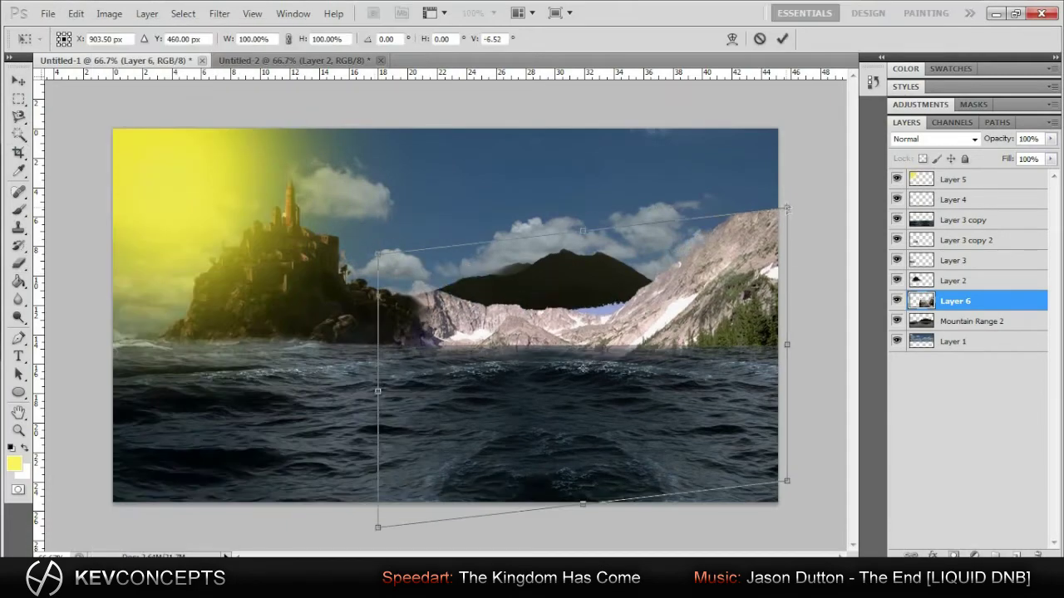
pyautogui.moveTo(570, 202); pyautogui.dragTo(564, 171)
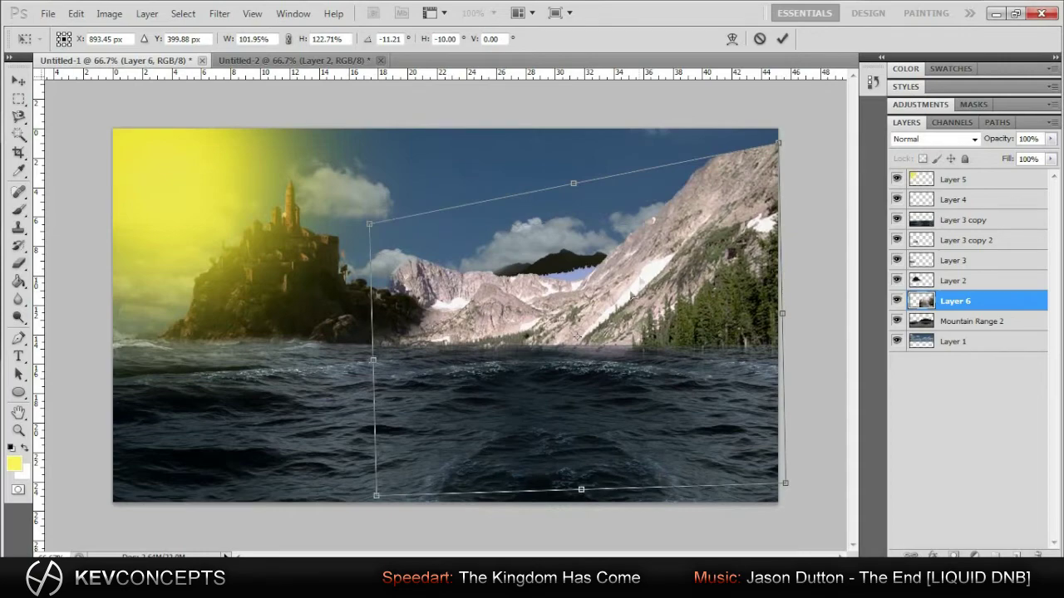
pyautogui.moveTo(630, 296); pyautogui.dragTo(628, 285)
pyautogui.moveTo(393, 218); pyautogui.dragTo(382, 245)
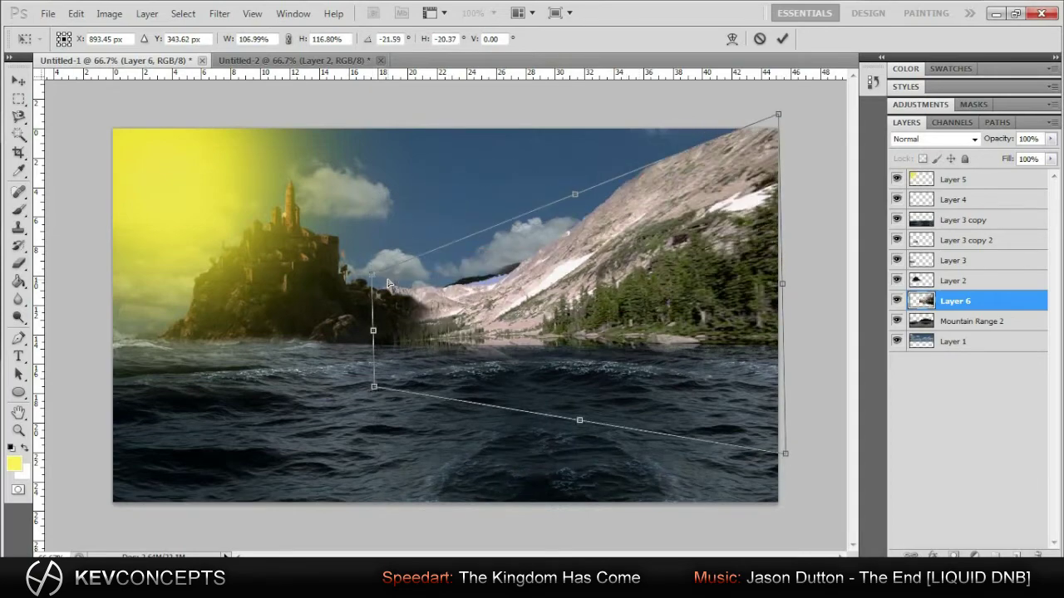
pyautogui.press('Return')
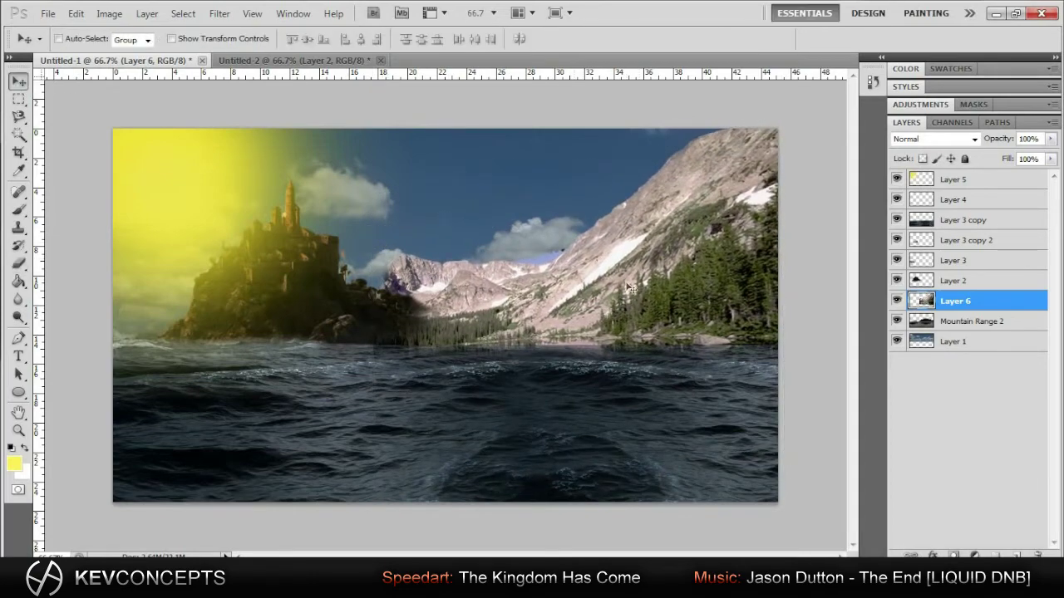
# - Darken the mountain photo with Brightness -132 and delete the old Mountain Range 2 layer
pyautogui.click(147, 14)
pyautogui.click(316, 52)
pyautogui.moveTo(593, 370); pyautogui.dragTo(538, 370)
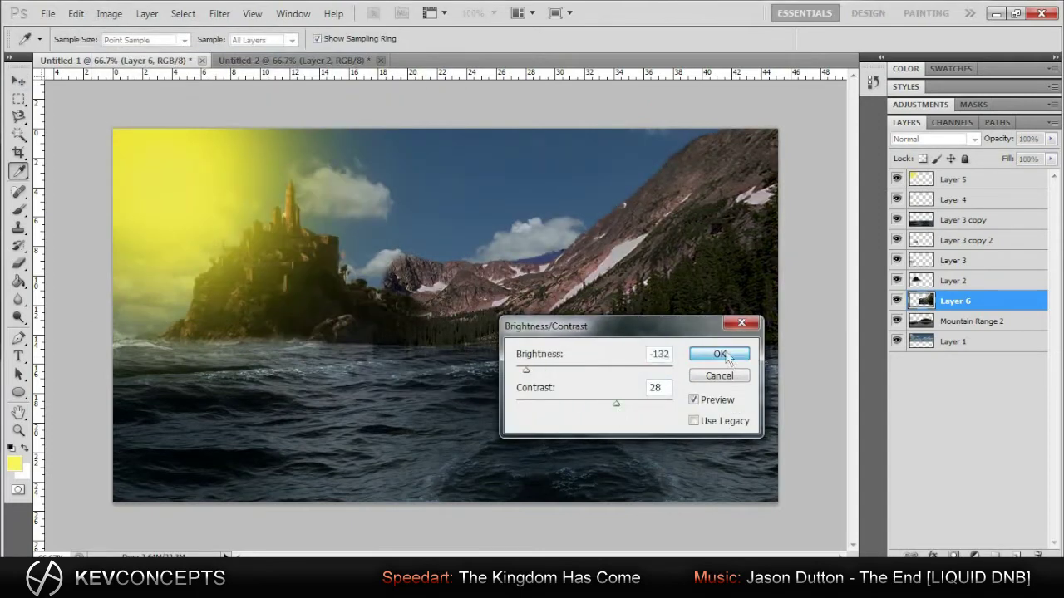
pyautogui.click(719, 354)
pyautogui.press('b')
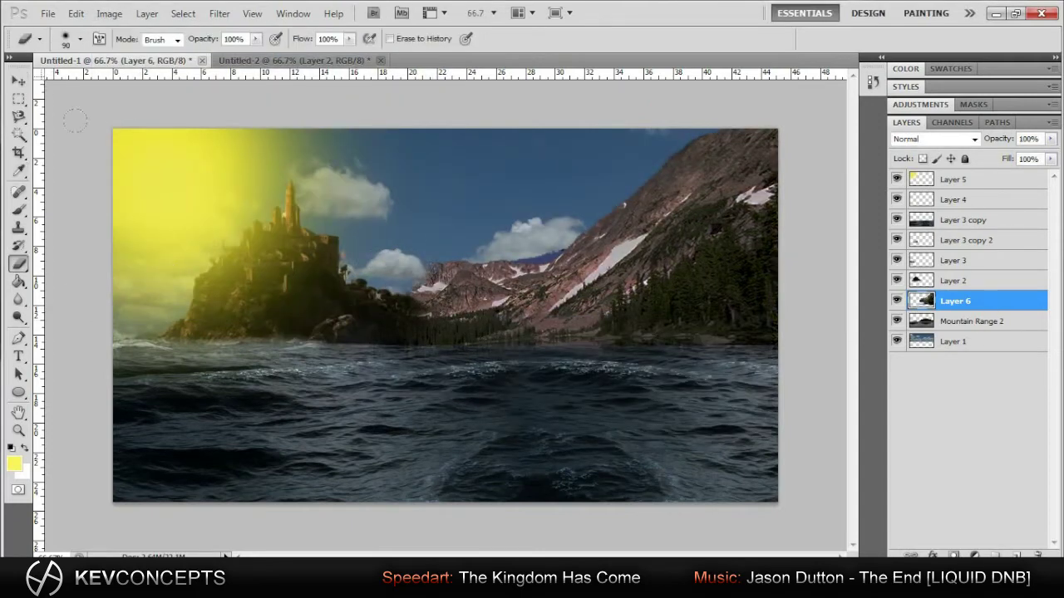
pyautogui.click(960, 321)
pyautogui.press('Delete')
pyautogui.press('Delete')
pyautogui.click(964, 219)
# - Nudge the Layer 3 copy water layers and shift the foam near the horizon
pyautogui.press('v')
pyautogui.moveTo(387, 406); pyautogui.dragTo(384, 420)
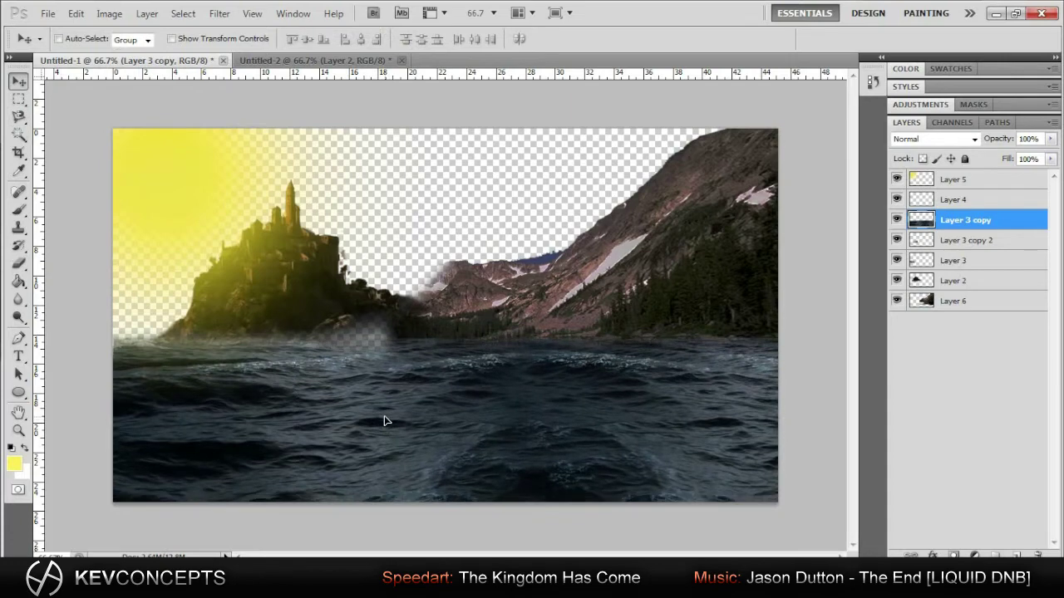
pyautogui.hotkey('ctrl', 'alt', 'z')
pyautogui.hotkey('ctrl', 'alt', 'z')
pyautogui.click(960, 223)
pyautogui.moveTo(541, 439); pyautogui.dragTo(542, 443)
pyautogui.click(964, 241)
pyautogui.keyDown('shift'); pyautogui.click(955, 260); pyautogui.keyUp('shift')
pyautogui.moveTo(266, 356); pyautogui.dragTo(436, 379)
# - Duplicate the wave layers with Ctrl+J and select the Layer 1 sky layer
pyautogui.hotkey('ctrl', 'j')
pyautogui.press('b')
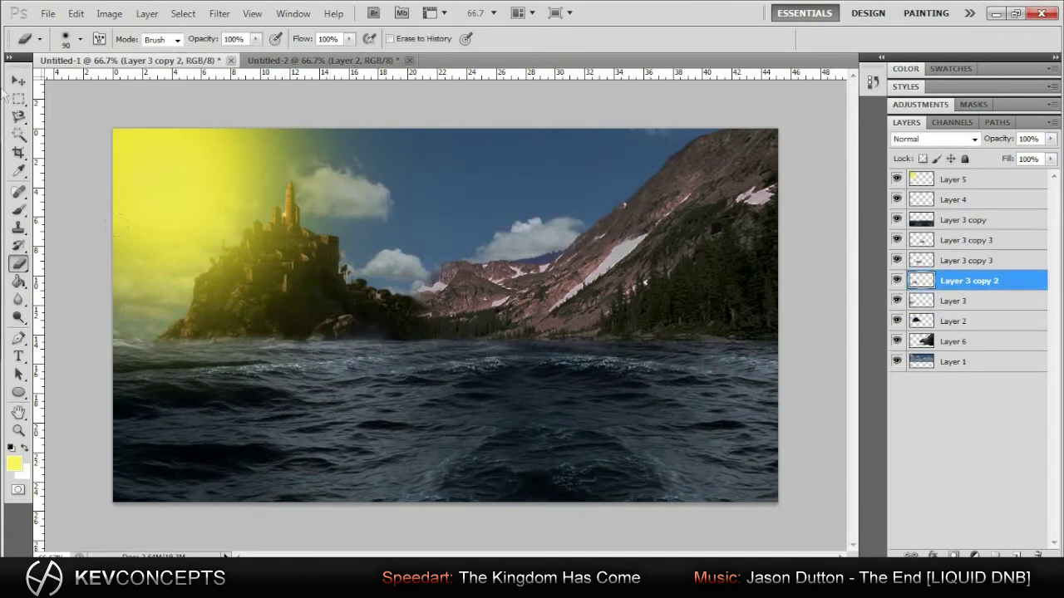
pyautogui.press('v')
pyautogui.click(964, 241)
pyautogui.keyDown('shift'); pyautogui.click(947, 300); pyautogui.keyUp('shift')
pyautogui.keyDown('ctrl'); pyautogui.click(750, 409); pyautogui.keyUp('ctrl')
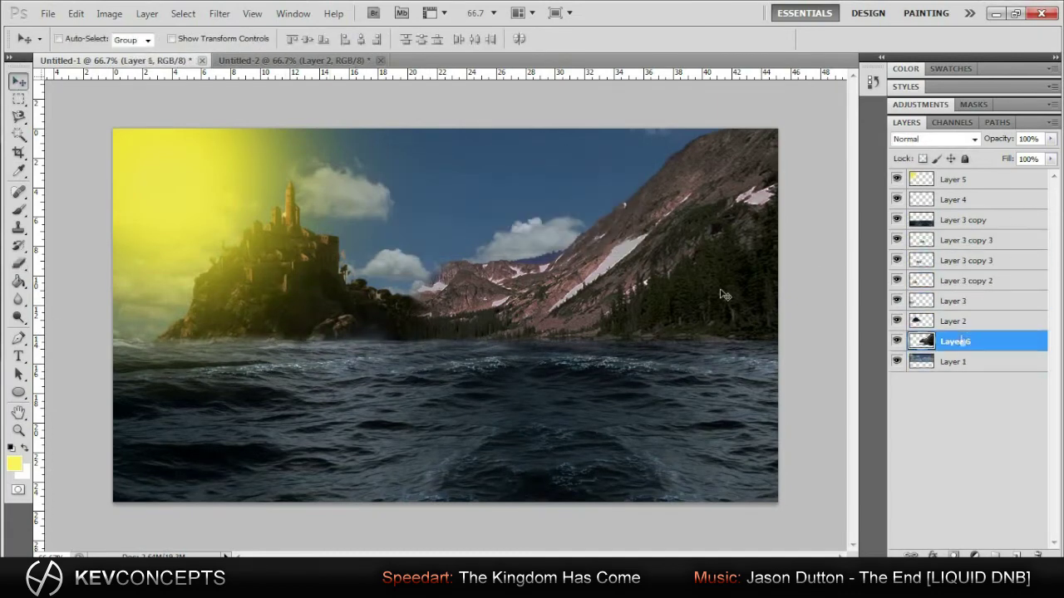
pyautogui.press('b')
pyautogui.click(956, 361)
# - Drag the Mild_Clouds_1 photo from Explorer into the painting above the old sky
pyautogui.hotkey('alt', 'Tab')
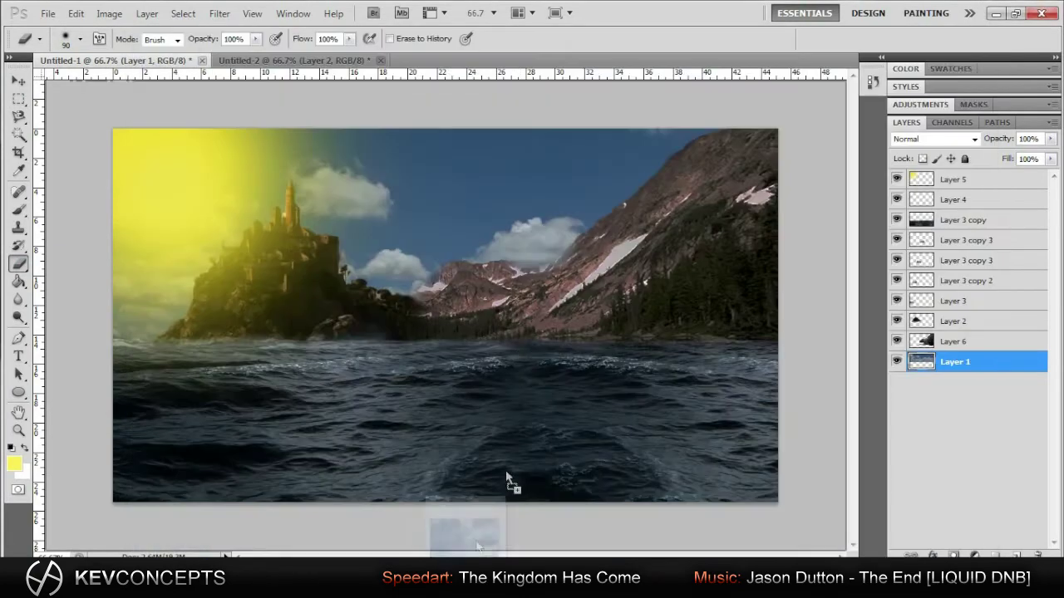
pyautogui.moveTo(714, 190); pyautogui.dragTo(526, 364)
pyautogui.press('Return')
pyautogui.click(434, 219)
pyautogui.click(487, 230)
pyautogui.press('v')
pyautogui.hotkey('ctrl', 't')
# - Scale the clouds to about half size, duplicate them to fill the gap, and merge both layers
pyautogui.moveTo(518, 492); pyautogui.dragTo(808, 467)
pyautogui.press('Return')
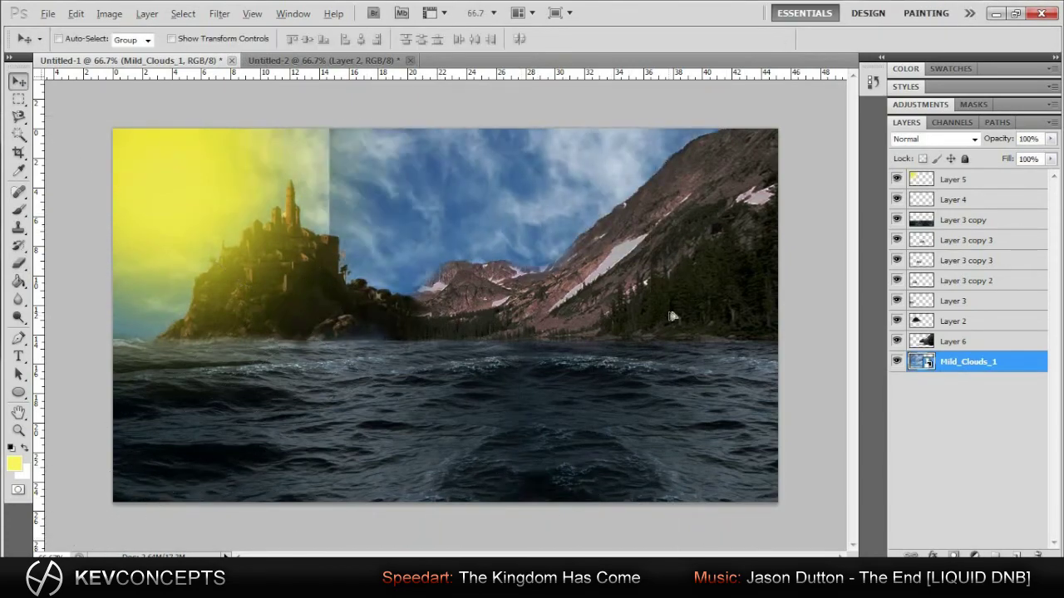
pyautogui.press('e')
pyautogui.moveTo(384, 135); pyautogui.dragTo(395, 190)
pyautogui.click(80, 39)
pyautogui.press('Escape')
pyautogui.press('v')
pyautogui.keyDown('shift'); pyautogui.click(968, 381); pyautogui.keyUp('shift')
pyautogui.click(109, 14)
pyautogui.hotkey('ctrl', 'e')
# - Lower the merged clouds' brightness with Brightness/Contrast
pyautogui.click(109, 13)
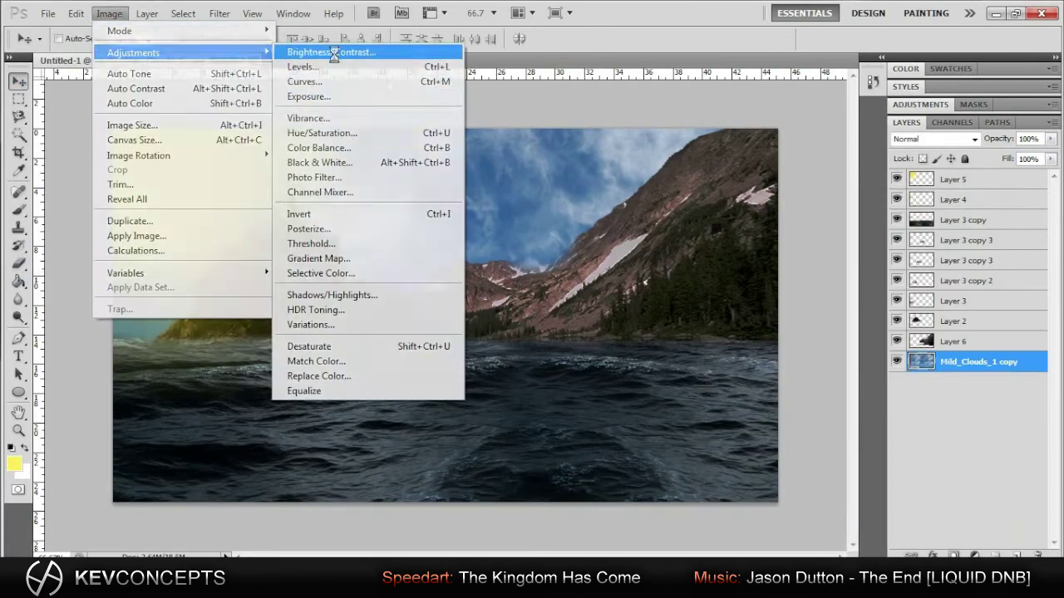
pyautogui.click(337, 60)
pyautogui.moveTo(601, 374); pyautogui.dragTo(550, 377)
pyautogui.press('Return')
# - Turn the clouds dark grey with Hue/Saturation at -180 hue, -55 saturation, -40 lightness
pyautogui.click(146, 13)
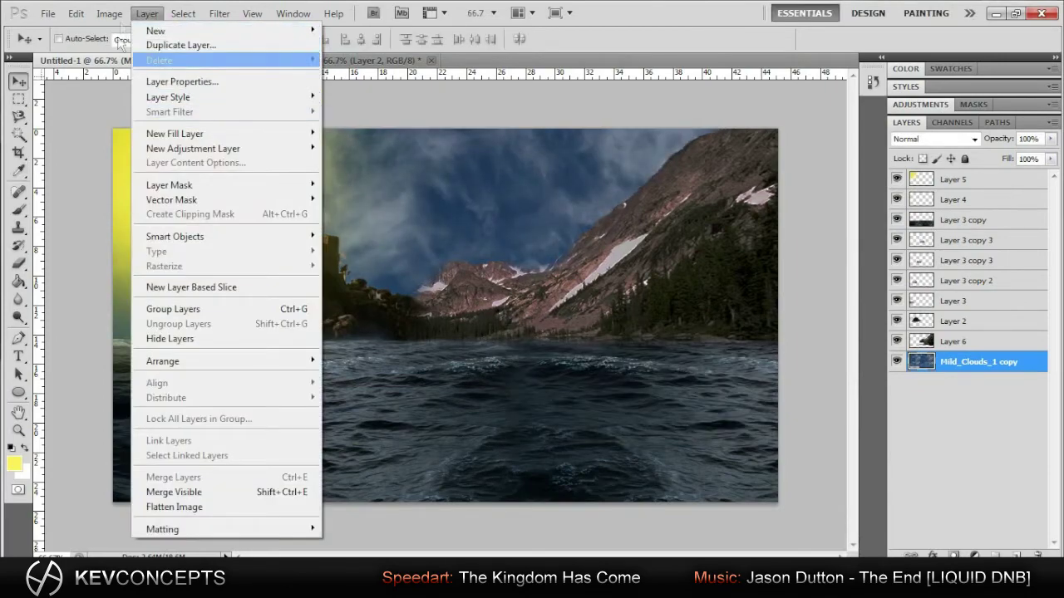
pyautogui.click(383, 133)
pyautogui.moveTo(662, 350)
pyautogui.mouseDown()
pyautogui.moveTo(639, 349)
pyautogui.moveTo(732, 349)
pyautogui.mouseUp()
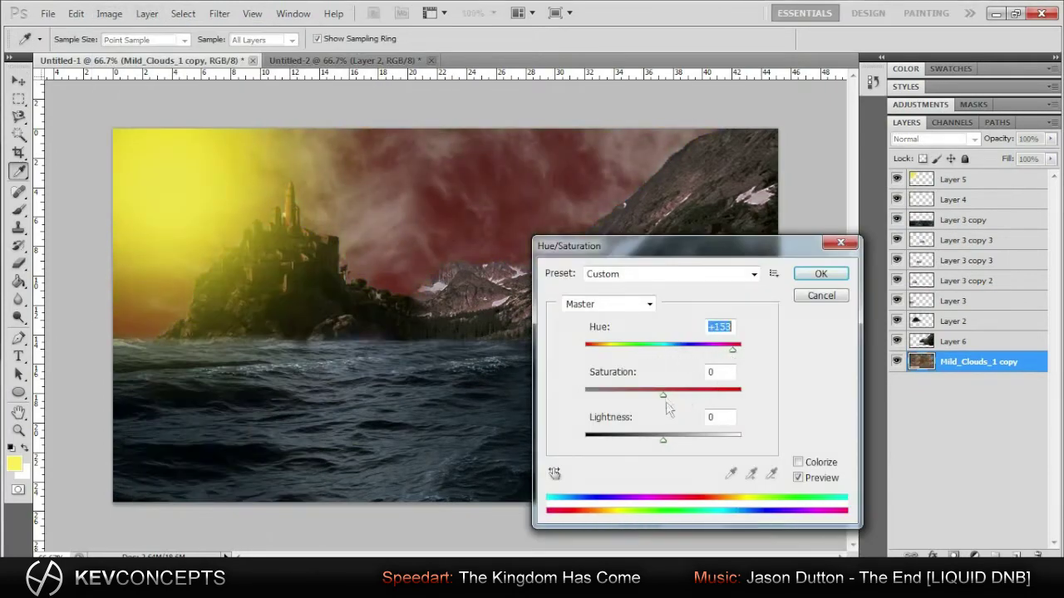
pyautogui.moveTo(662, 394); pyautogui.dragTo(651, 394)
pyautogui.moveTo(662, 440); pyautogui.dragTo(638, 439)
pyautogui.moveTo(732, 349); pyautogui.dragTo(594, 352)
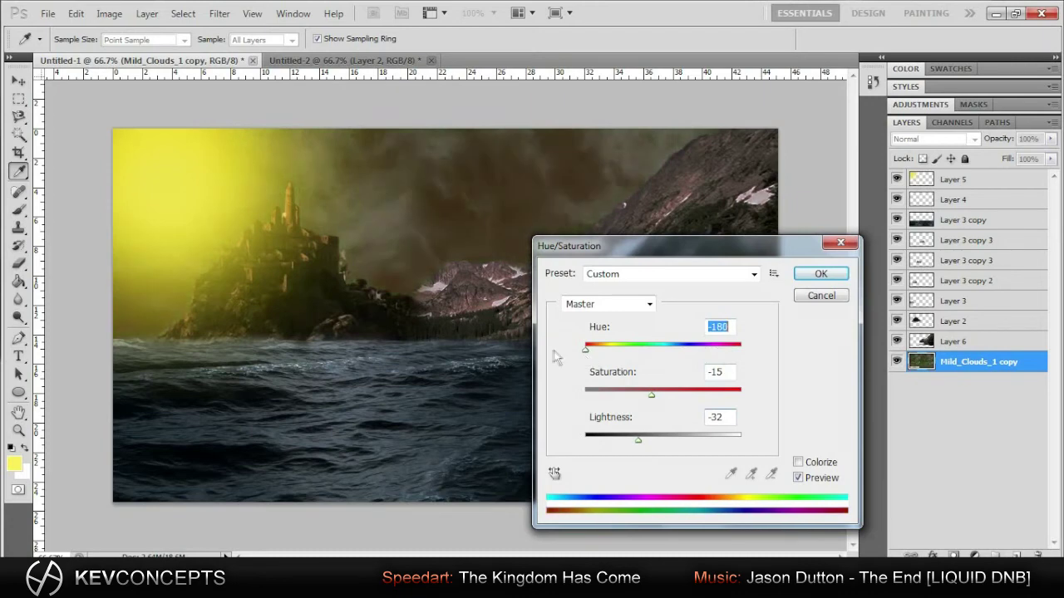
pyautogui.moveTo(690, 394)
pyautogui.mouseDown()
pyautogui.moveTo(593, 396)
pyautogui.moveTo(620, 395)
pyautogui.mouseUp()
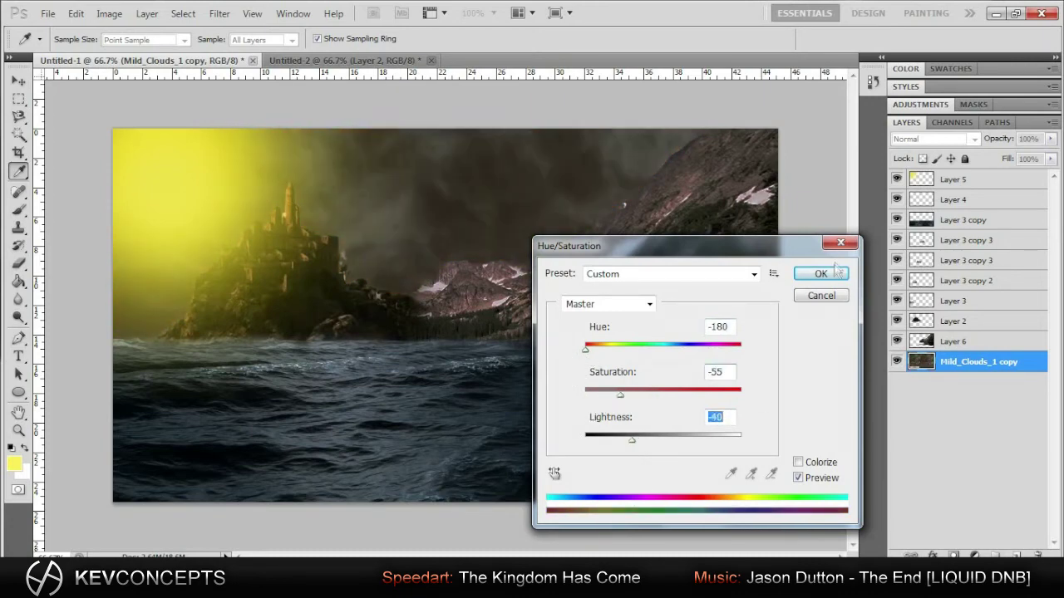
pyautogui.press('Return')
pyautogui.click(956, 342)
# - Shift the hue and lower the lightness of the Layer 6 mountain slope with Hue/Saturation
pyautogui.click(108, 14)
pyautogui.click(511, 131)
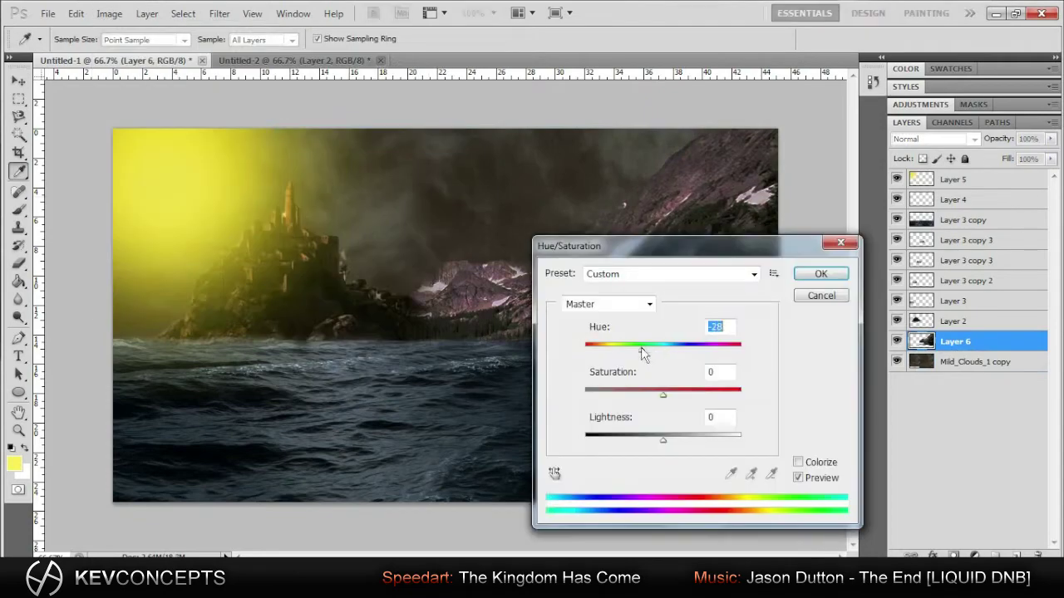
pyautogui.moveTo(570, 352)
pyautogui.mouseDown()
pyautogui.moveTo(720, 366)
pyautogui.moveTo(698, 365)
pyautogui.mouseUp()
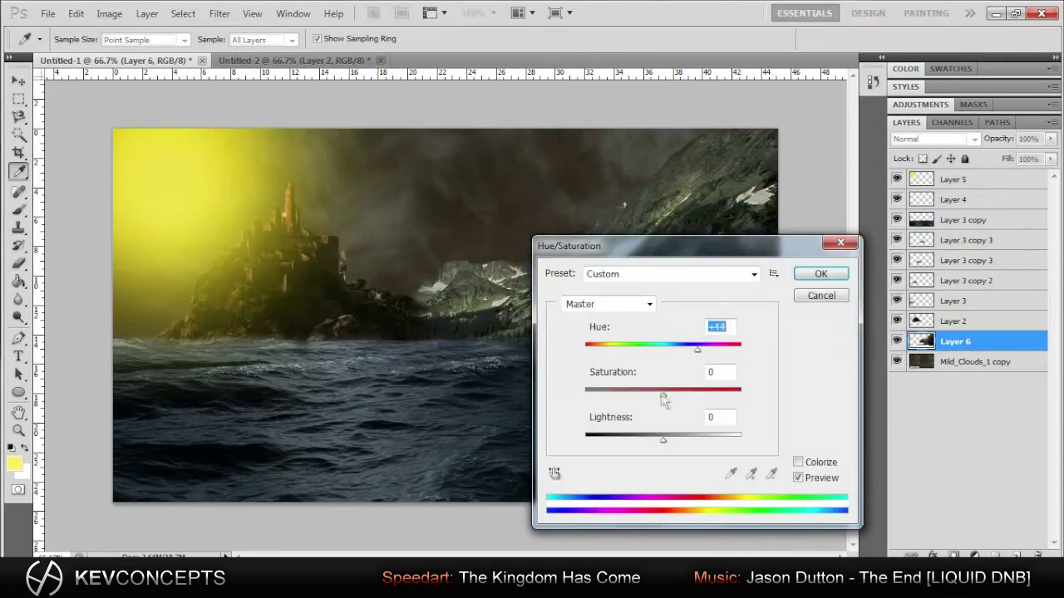
pyautogui.moveTo(677, 441); pyautogui.dragTo(629, 437)
pyautogui.moveTo(697, 350); pyautogui.dragTo(689, 356)
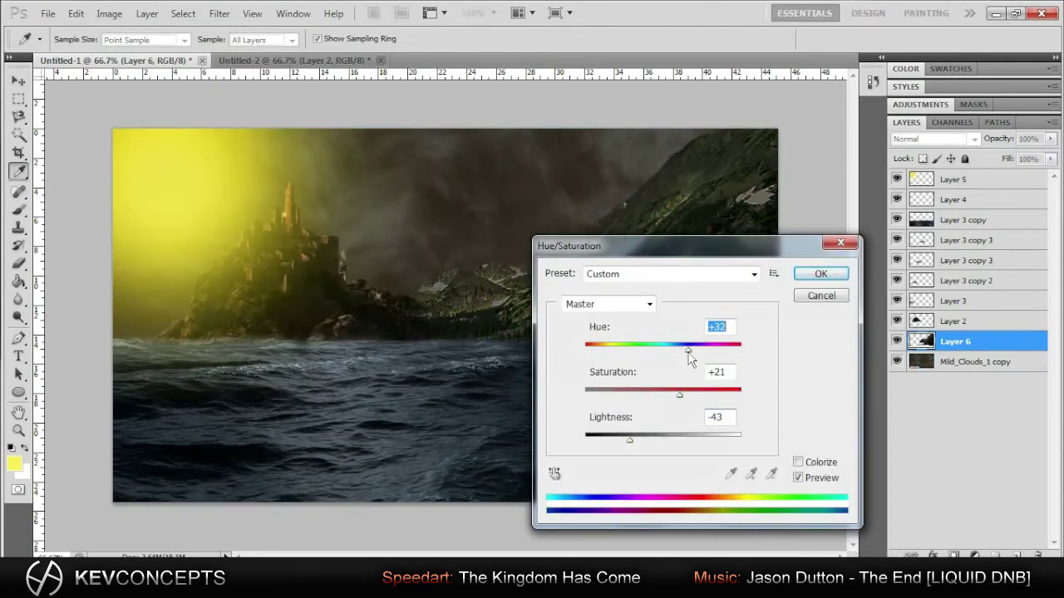
pyautogui.click(818, 274)
# - Add a new layer filled with bright orange, blended as Overlay at 25% opacity
pyautogui.press('v')
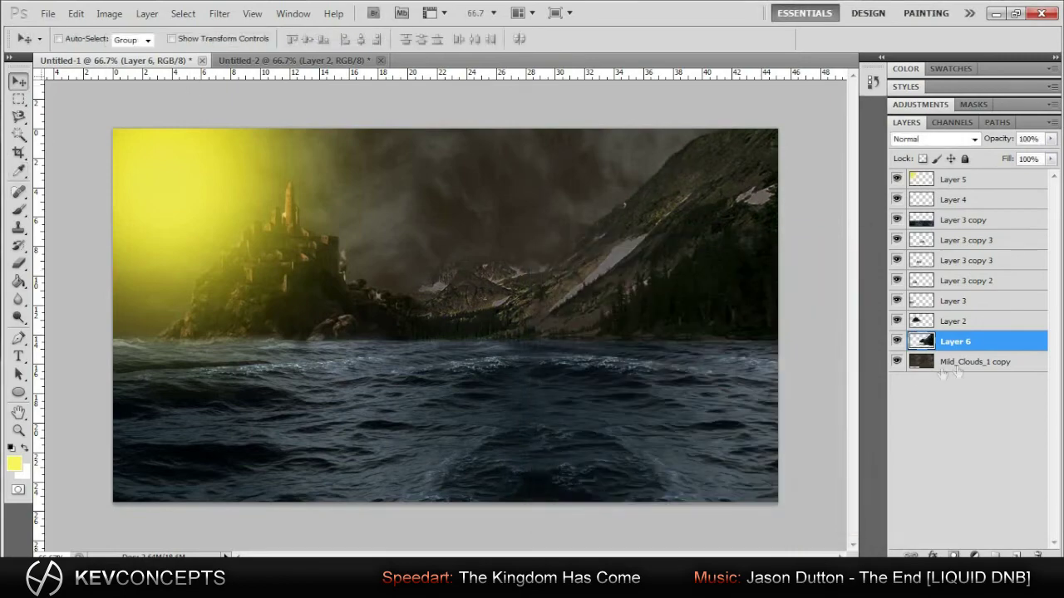
pyautogui.click(1015, 556)
pyautogui.press('i')
pyautogui.click(14, 464)
pyautogui.click(763, 509)
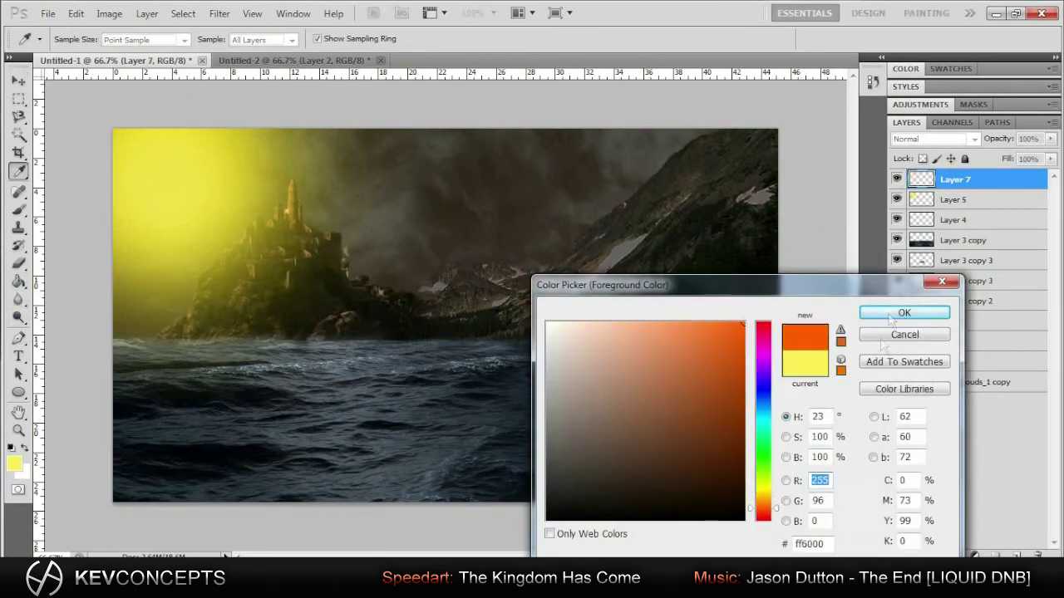
pyautogui.click(904, 312)
pyautogui.press('g')
pyautogui.click(731, 316)
pyautogui.click(935, 139)
pyautogui.click(923, 366)
pyautogui.click(1051, 139)
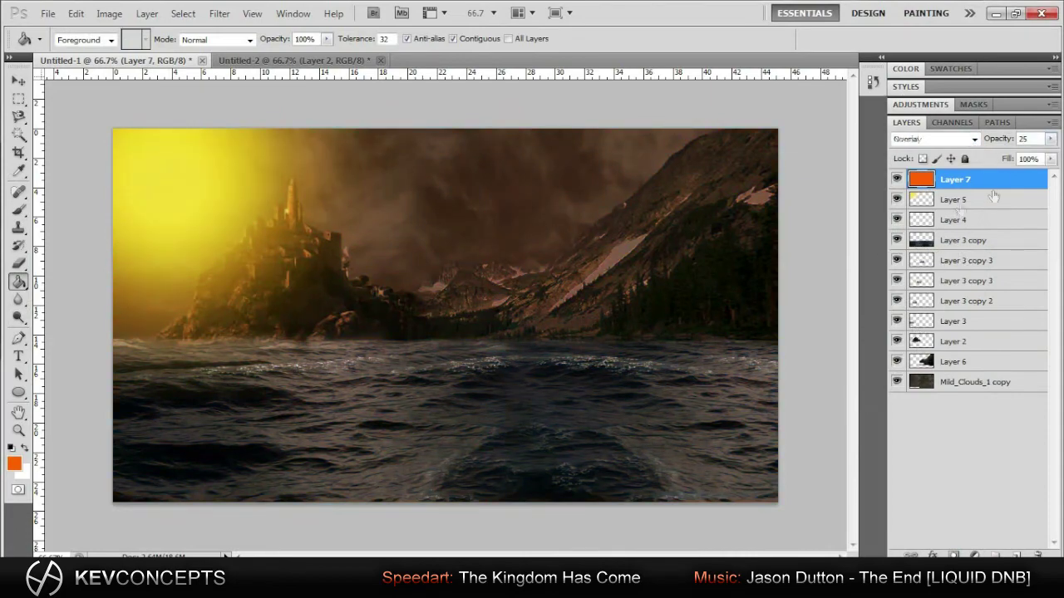
# - Set the yellow glow layer, Layer 5, to 50% opacity
pyautogui.click(964, 199)
pyautogui.click(1024, 139)
pyautogui.write('50')
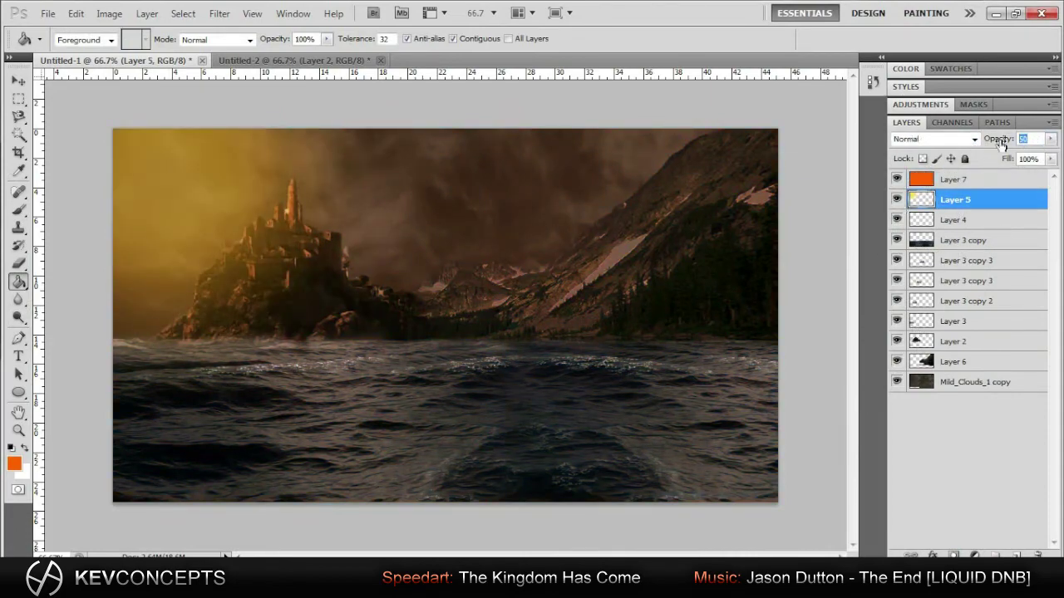
# - Bring the Streak Rows lens flare into the painting in Screen mode and place it on the sun
pyautogui.click(282, 60)
pyautogui.press('v')
pyautogui.moveTo(415, 316); pyautogui.dragTo(445, 432)
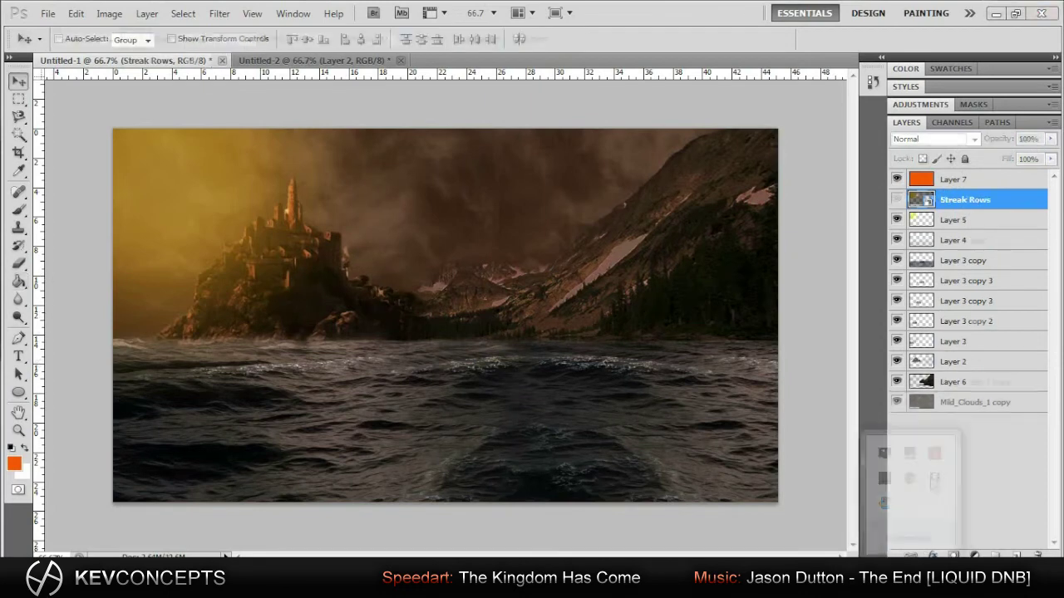
pyautogui.hotkey('shift', 'alt', 's')
pyautogui.moveTo(441, 285); pyautogui.dragTo(315, 262)
# - Set the brush size to 400
pyautogui.press('b')
pyautogui.click(73, 39)
pyautogui.write('400')
pyautogui.press('Return')
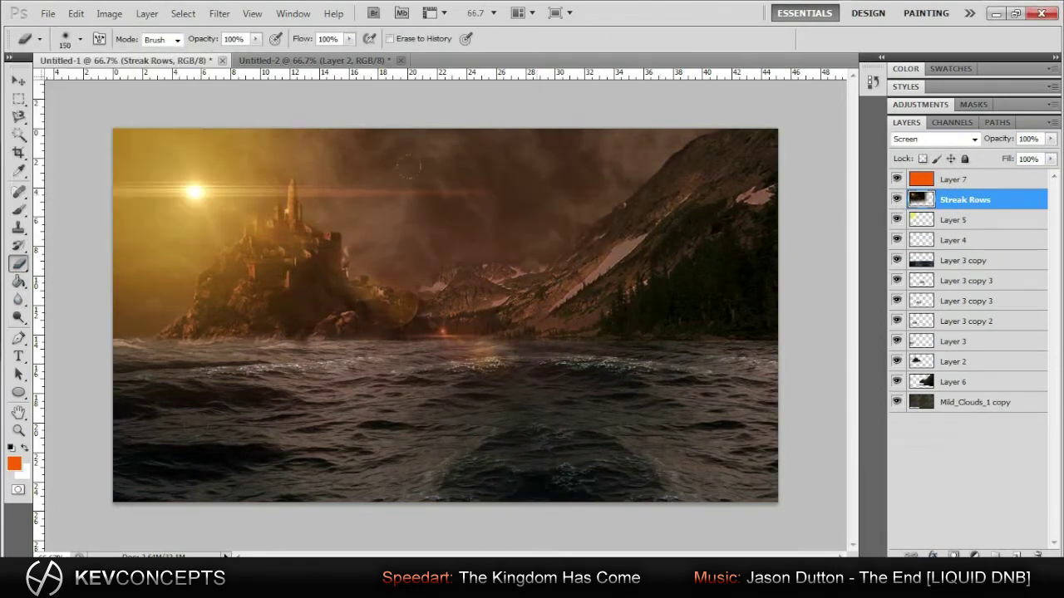
# - Shift the flare streak up and left and move Layer 5 above Streak Rows
pyautogui.press('v')
pyautogui.moveTo(297, 174); pyautogui.dragTo(289, 164)
pyautogui.moveTo(989, 223); pyautogui.dragTo(993, 197)
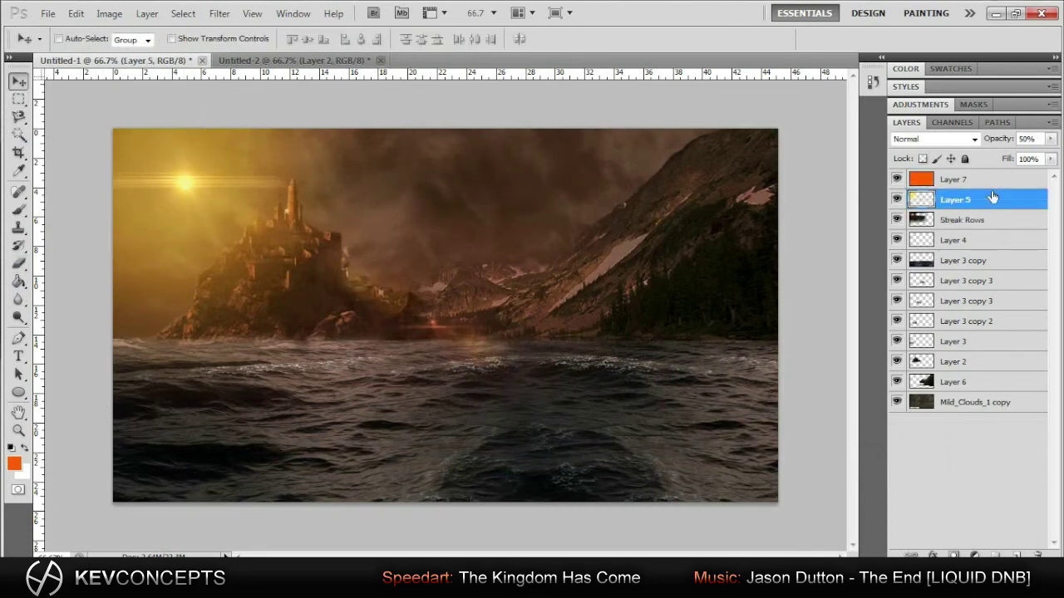
pyautogui.hotkey('alt', '[')
pyautogui.moveTo(206, 188); pyautogui.dragTo(178, 167)
pyautogui.hotkey('ctrl', 'z')
# - With Layer 5 selected, choose a dark brown paint colour
pyautogui.hotkey('alt', ']')
pyautogui.press('b')
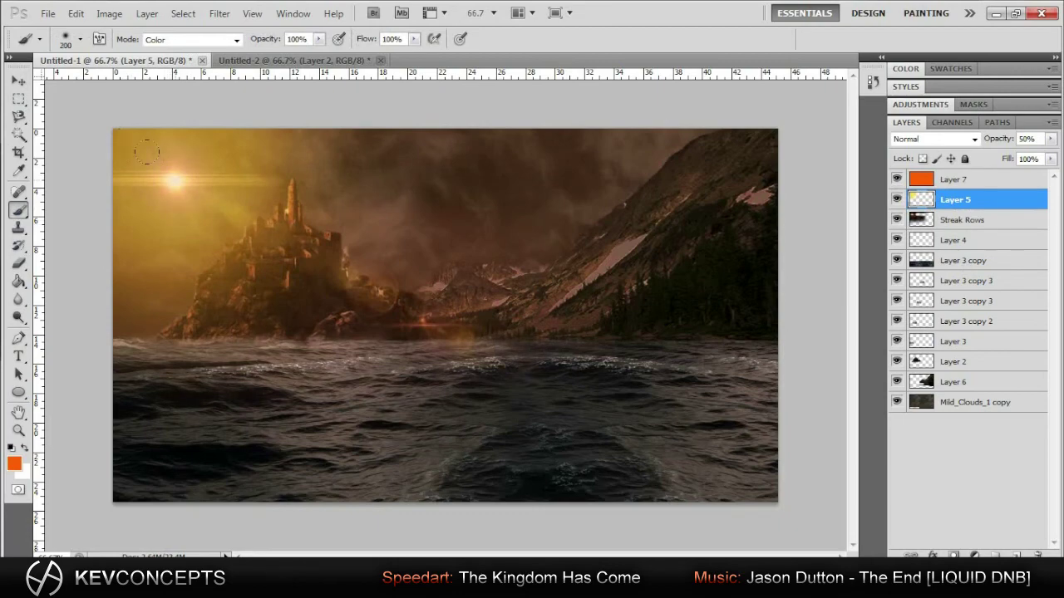
pyautogui.click(14, 464)
pyautogui.click(735, 478)
pyautogui.click(872, 311)
# - Set the Layer 5 sun glow to 75% opacity and add a new layer for shading
pyautogui.click(1051, 139)
pyautogui.moveTo(1008, 154); pyautogui.dragTo(1050, 154)
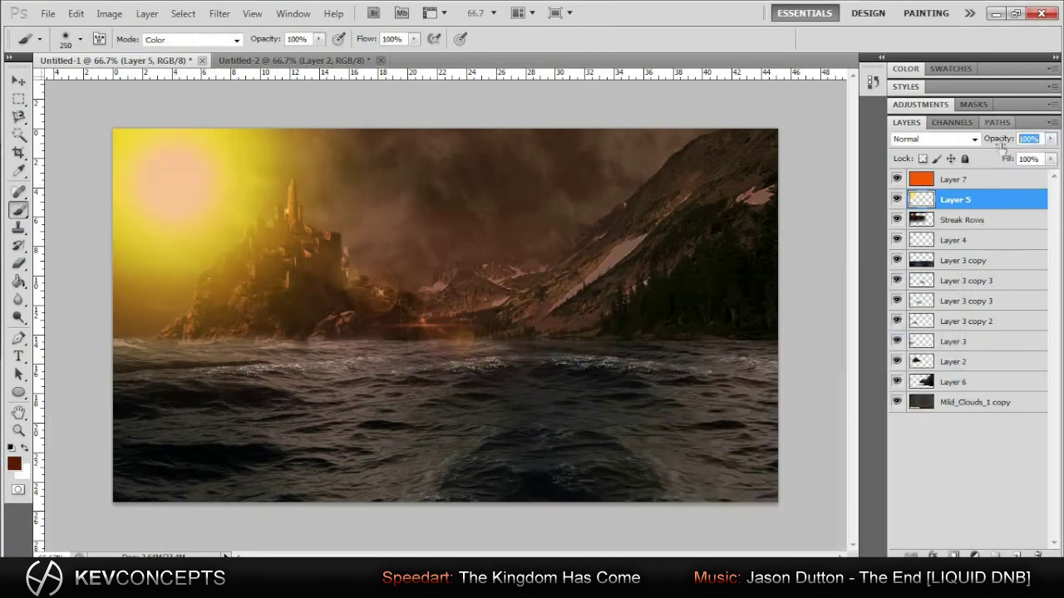
pyautogui.write('75')
pyautogui.press('Return')
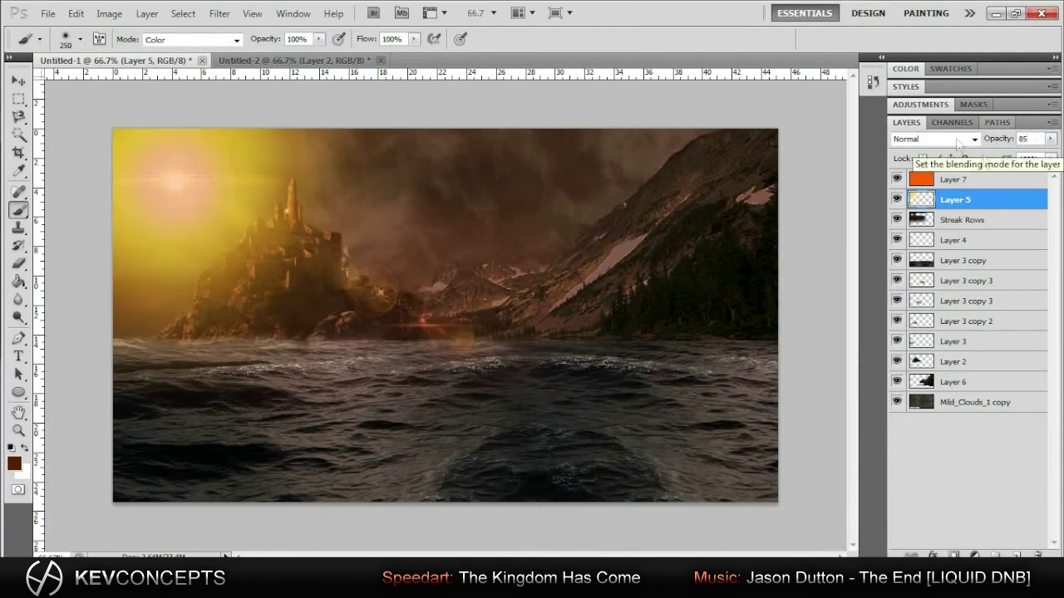
pyautogui.press('v')
pyautogui.hotkey('alt', '[')
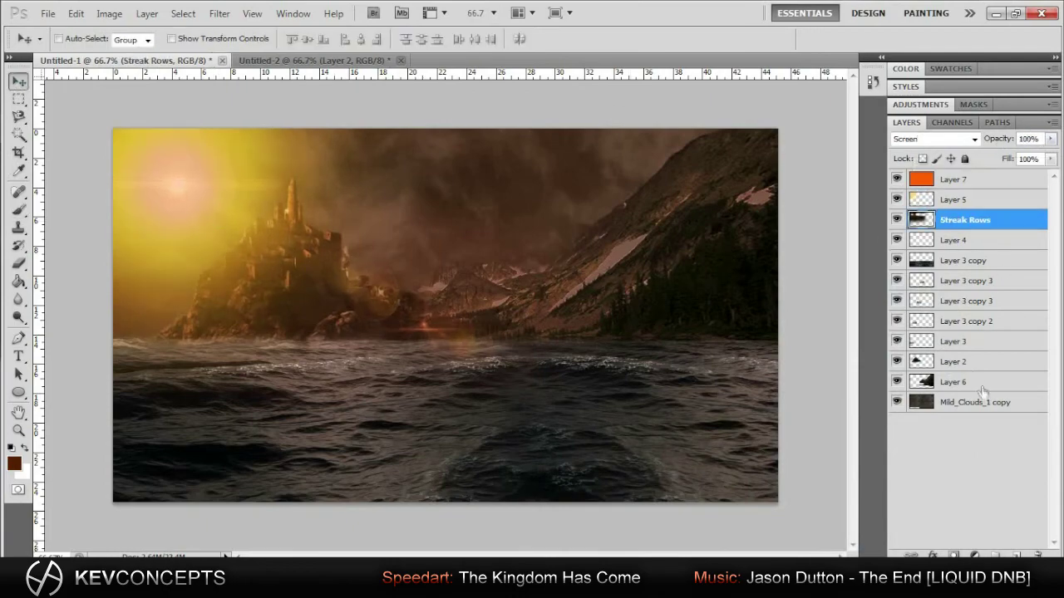
pyautogui.hotkey('alt', ']')
pyautogui.hotkey('ctrl', 'shift', 'alt', 'n')
# - Paint black shading over the right side, the right mountain and the lower-right water
pyautogui.press('b')
pyautogui.click(14, 463)
pyautogui.click(581, 532)
pyautogui.click(872, 311)
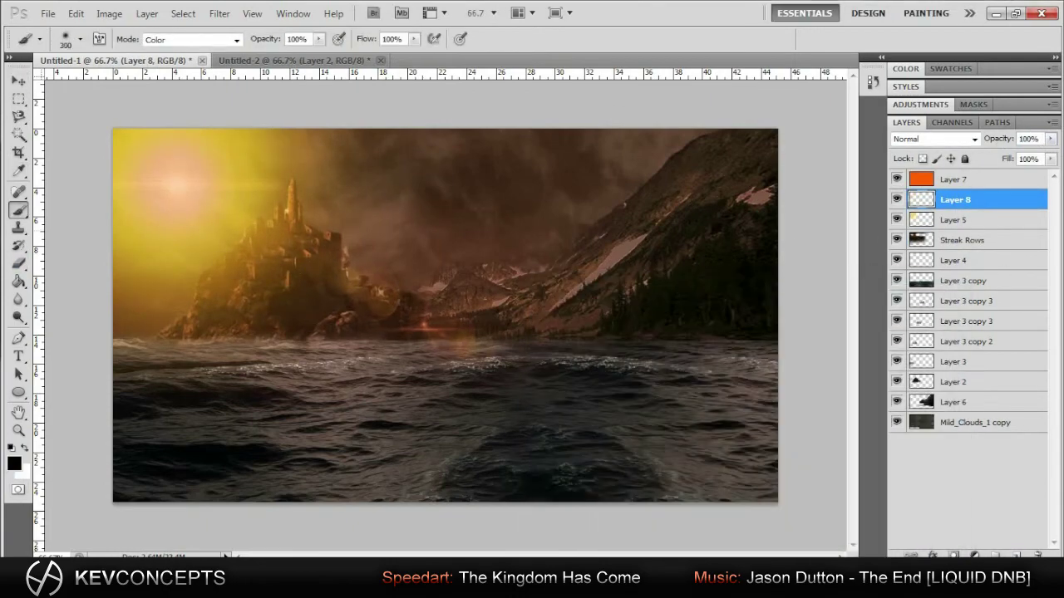
pyautogui.press('[')
pyautogui.moveTo(748, 191); pyautogui.dragTo(732, 382)
pyautogui.moveTo(598, 166); pyautogui.dragTo(748, 466)
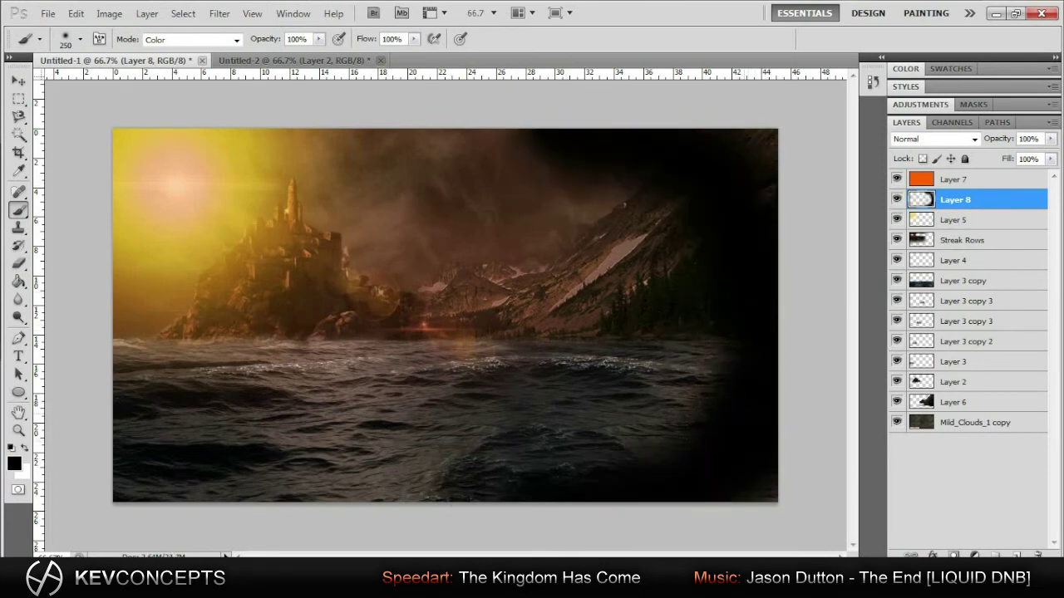
pyautogui.moveTo(715, 390); pyautogui.dragTo(498, 487)
# - Set the black shading layer to 50% opacity with Normal blending
pyautogui.click(974, 139)
pyautogui.click(910, 359)
pyautogui.write('50')
pyautogui.click(974, 139)
pyautogui.click(910, 146)
pyautogui.press('v')
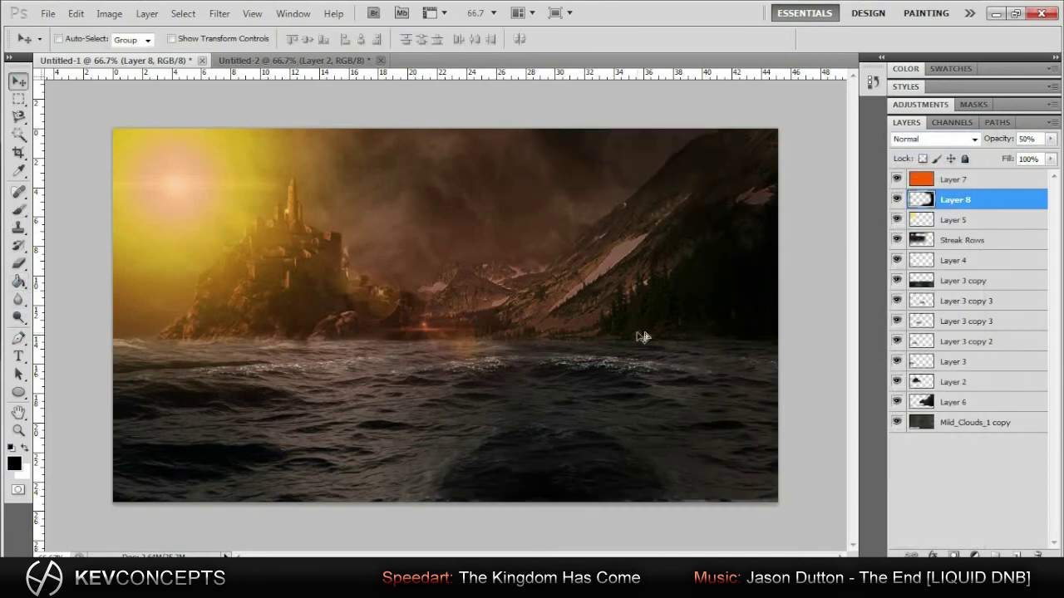
# - Choose a bright golden yellow paint colour for the water glow
pyautogui.click(18, 170)
pyautogui.click(14, 463)
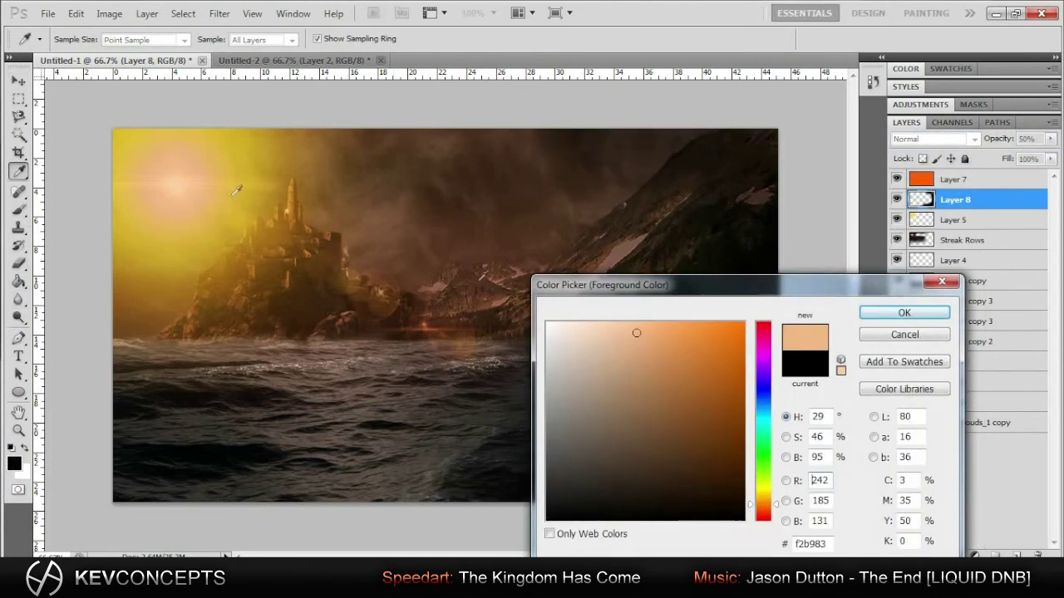
pyautogui.moveTo(706, 363); pyautogui.dragTo(715, 321)
pyautogui.press('Return')
pyautogui.press('b')
pyautogui.moveTo(499, 307); pyautogui.dragTo(516, 349)
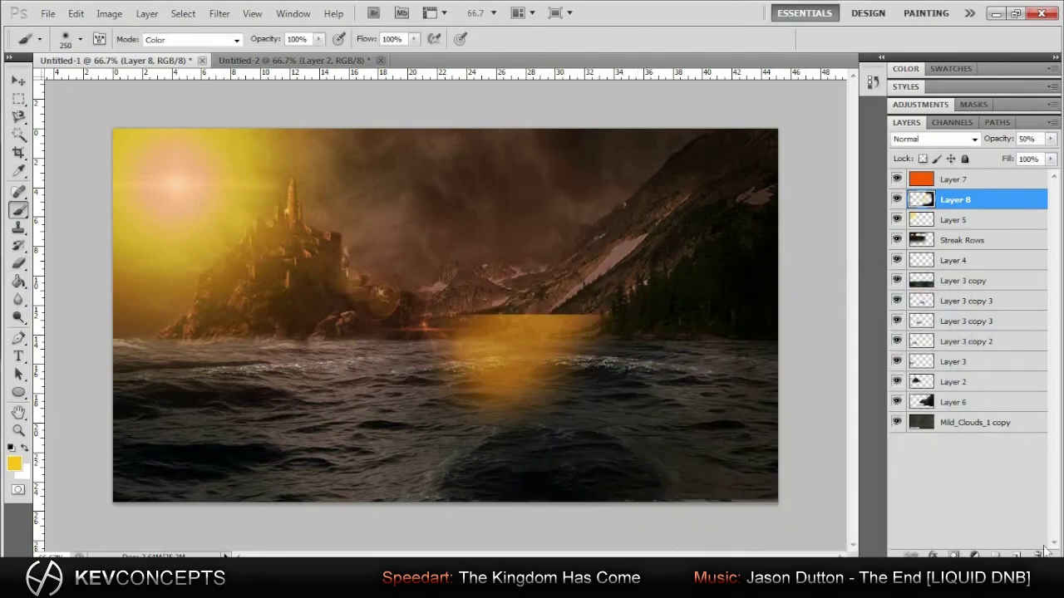
pyautogui.hotkey('ctrl', 'z')
# - On a new layer, paint golden glow across the middle and lower left at 15% opacity
pyautogui.hotkey('ctrl', 'shift', 'alt', 'n')
pyautogui.moveTo(407, 303); pyautogui.dragTo(619, 225)
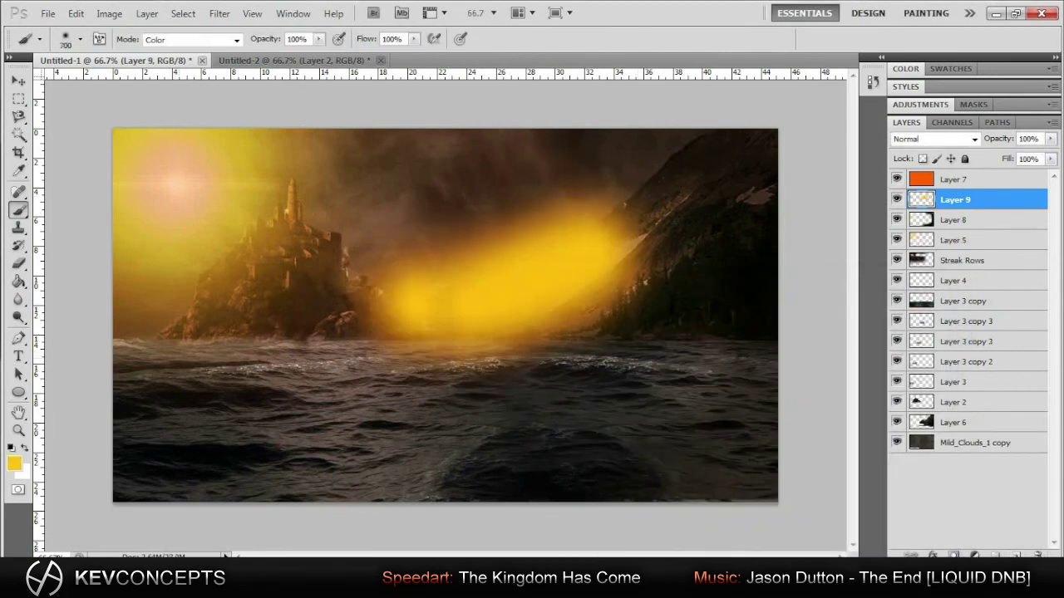
pyautogui.press('[')
pyautogui.press('[')
pyautogui.press('[')
pyautogui.moveTo(166, 324); pyautogui.dragTo(192, 399)
pyautogui.moveTo(158, 465); pyautogui.dragTo(216, 332)
pyautogui.moveTo(1001, 139); pyautogui.dragTo(987, 141)
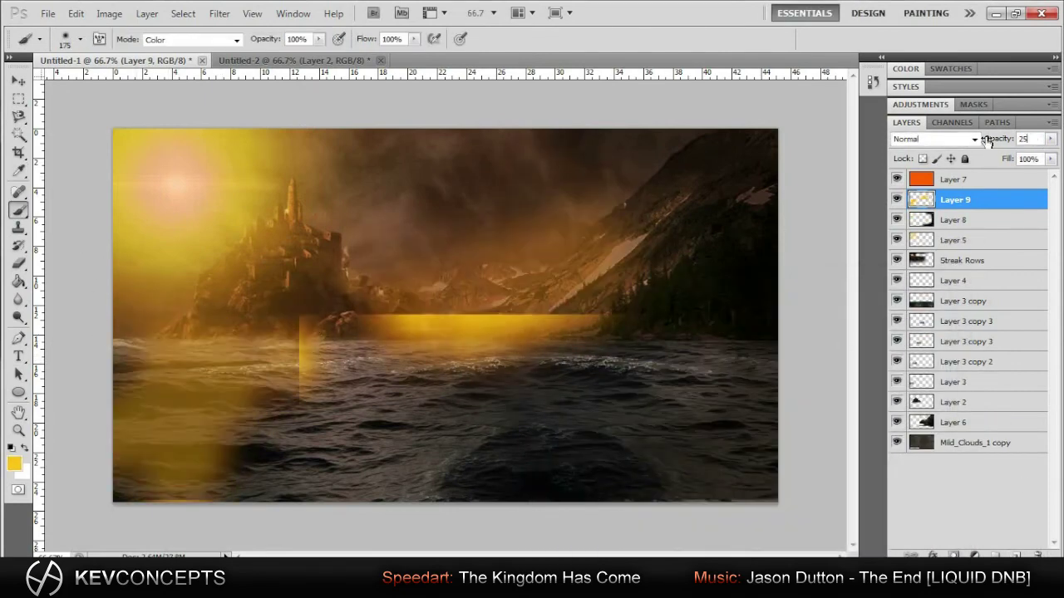
pyautogui.write('v')
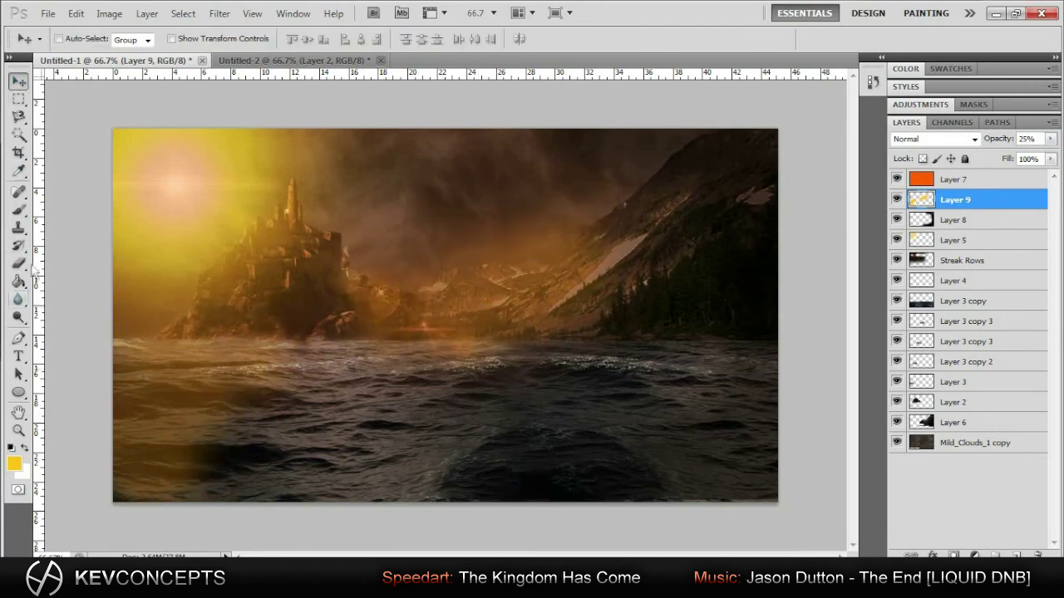
pyautogui.write('15')
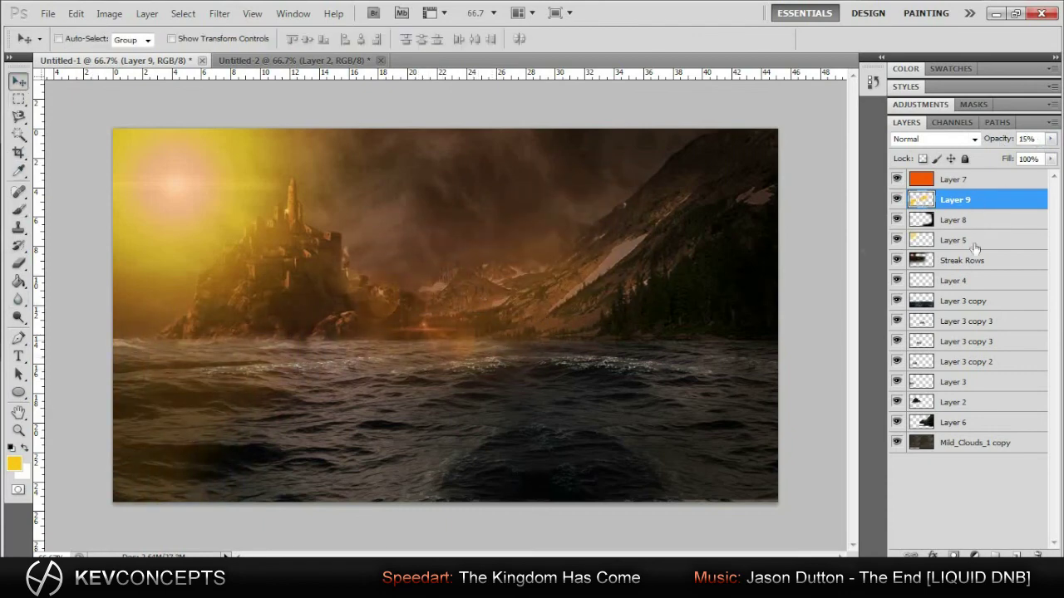
# - Move Layers 8 and 9 below Streak Rows and add an empty layer on top
pyautogui.keyDown('shift'); pyautogui.click(964, 219); pyautogui.keyUp('shift')
pyautogui.moveTo(964, 219); pyautogui.dragTo(969, 271)
pyautogui.click(998, 182)
pyautogui.hotkey('ctrl', 'shift', 'alt', 'n')
# - Fill the new layer with pure white
pyautogui.press('g')
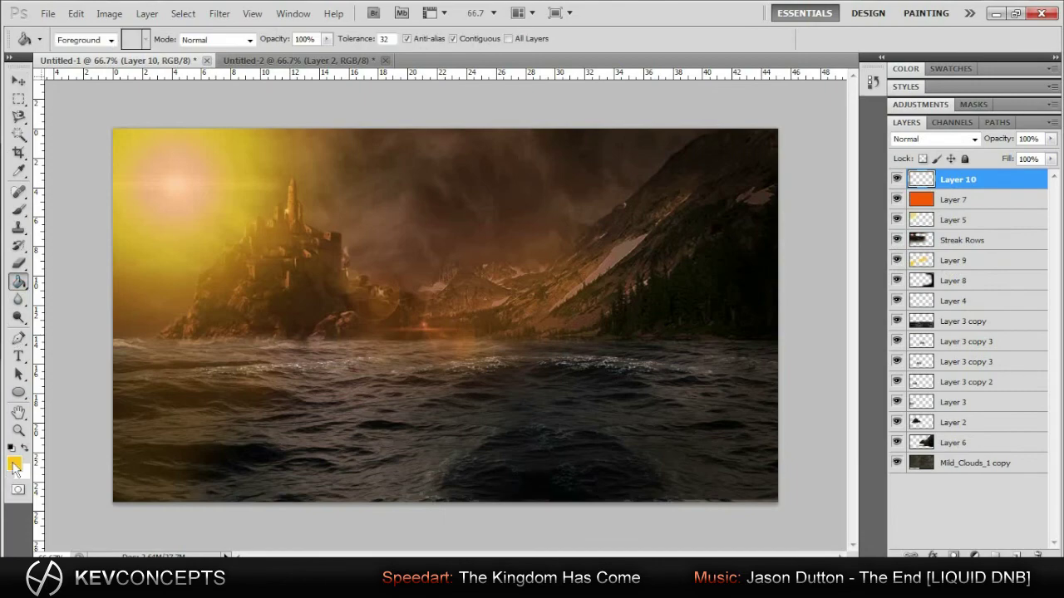
pyautogui.click(14, 466)
pyautogui.click(551, 316)
pyautogui.click(872, 311)
pyautogui.click(332, 176)
# - Erase the white from the centre, castle, mountains and middle with a soft eraser
pyautogui.press('b')
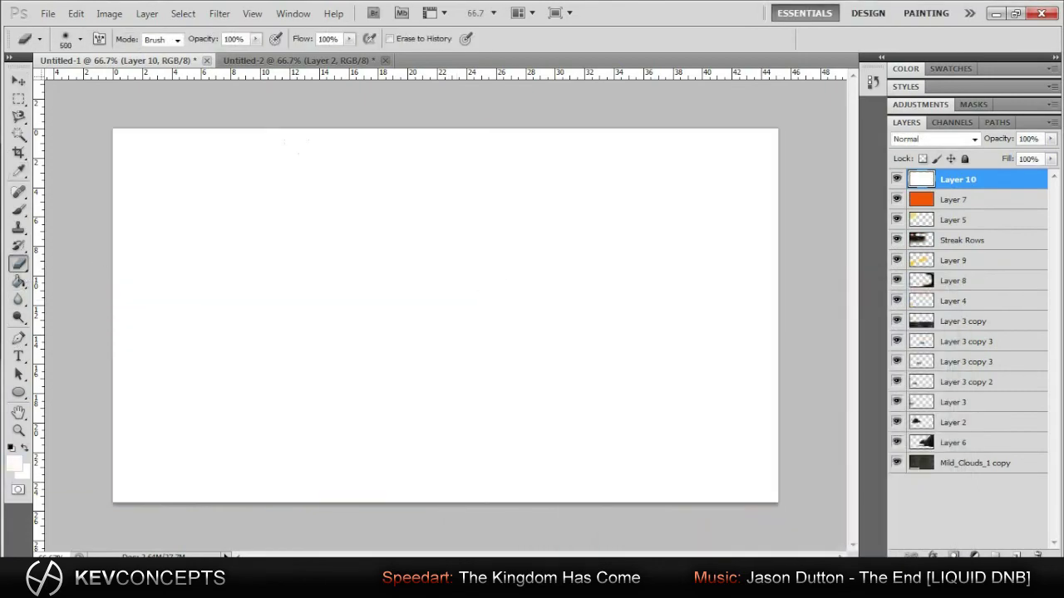
pyautogui.press('[')
pyautogui.click(446, 316)
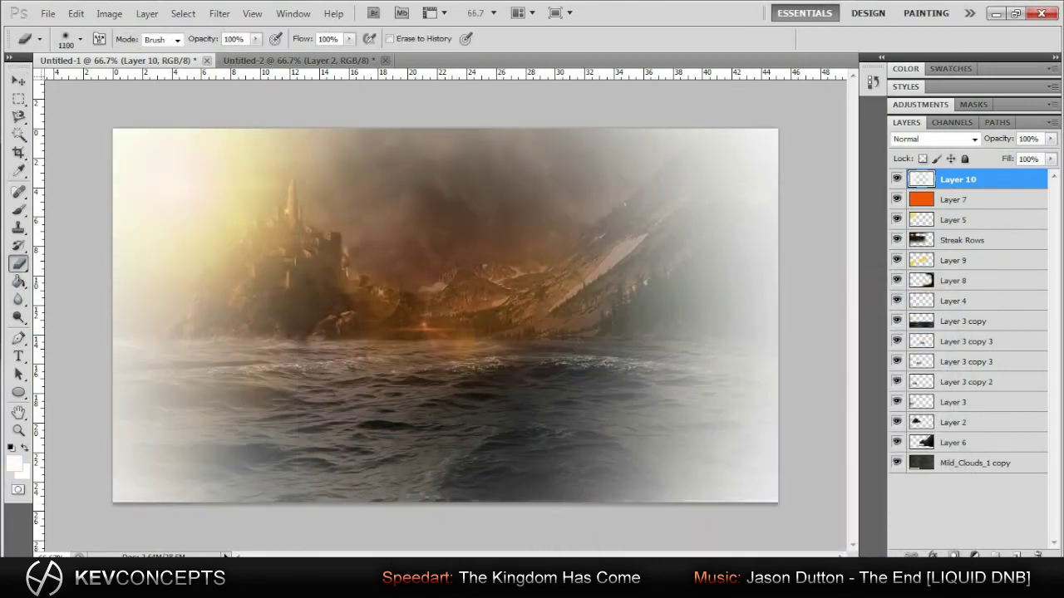
pyautogui.press('[')
pyautogui.press('[')
pyautogui.press('[')
pyautogui.click(276, 245)
pyautogui.click(286, 303)
pyautogui.click(617, 294)
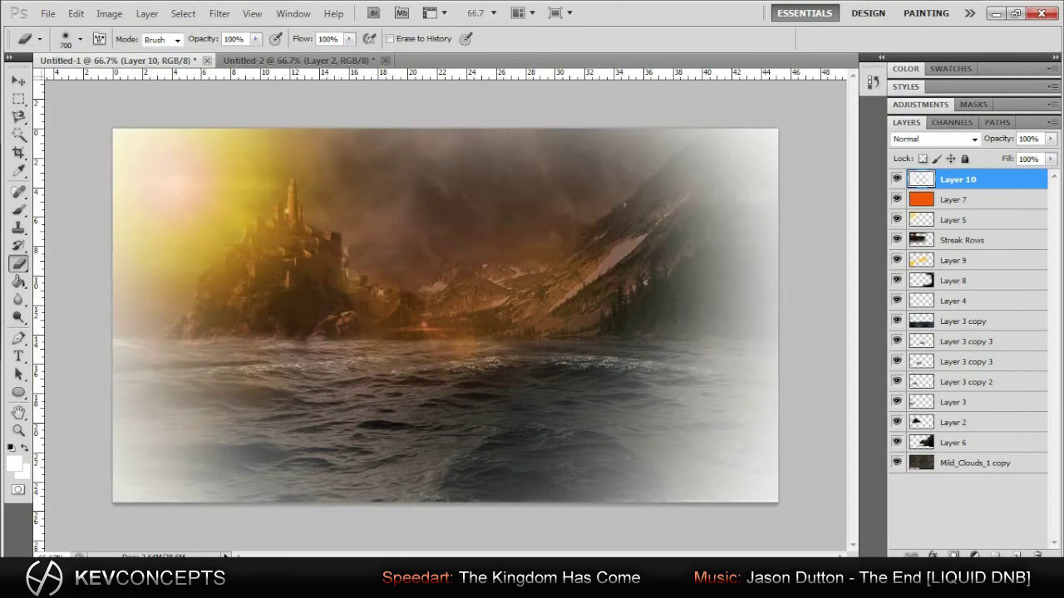
# - Apply Gaussian Blur to the white haze and set its opacity to 25%
pyautogui.click(220, 13)
pyautogui.click(427, 209)
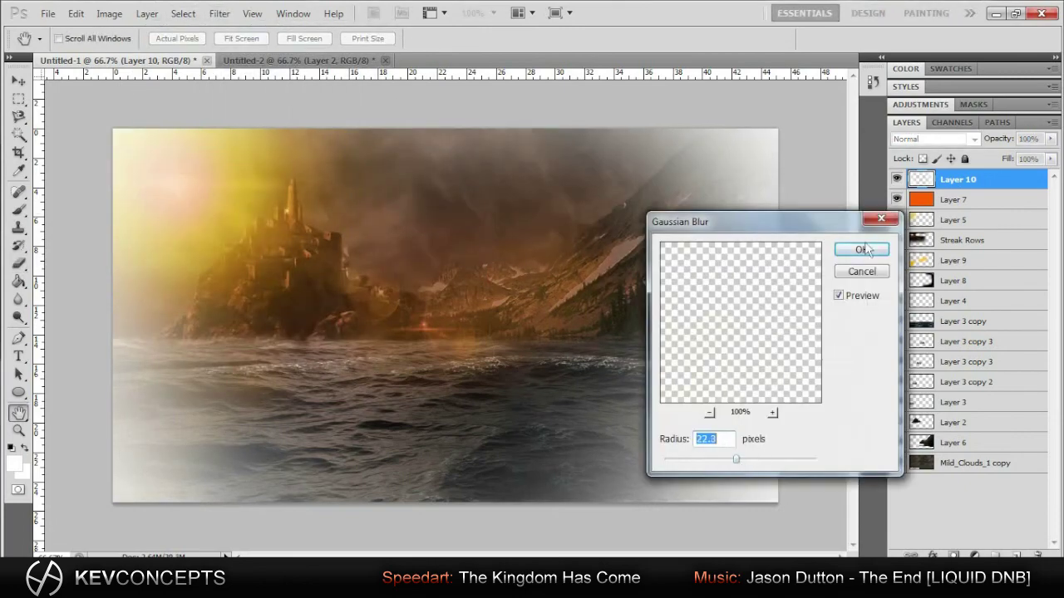
pyautogui.click(861, 251)
pyautogui.click(1028, 139)
pyautogui.write('25')
pyautogui.press('Return')
# - Open and dismiss the layer context menu, then add another new layer
pyautogui.rightClick(997, 180)
pyautogui.click(930, 264)
pyautogui.hotkey('ctrl', 'shift', 'alt', 'n')
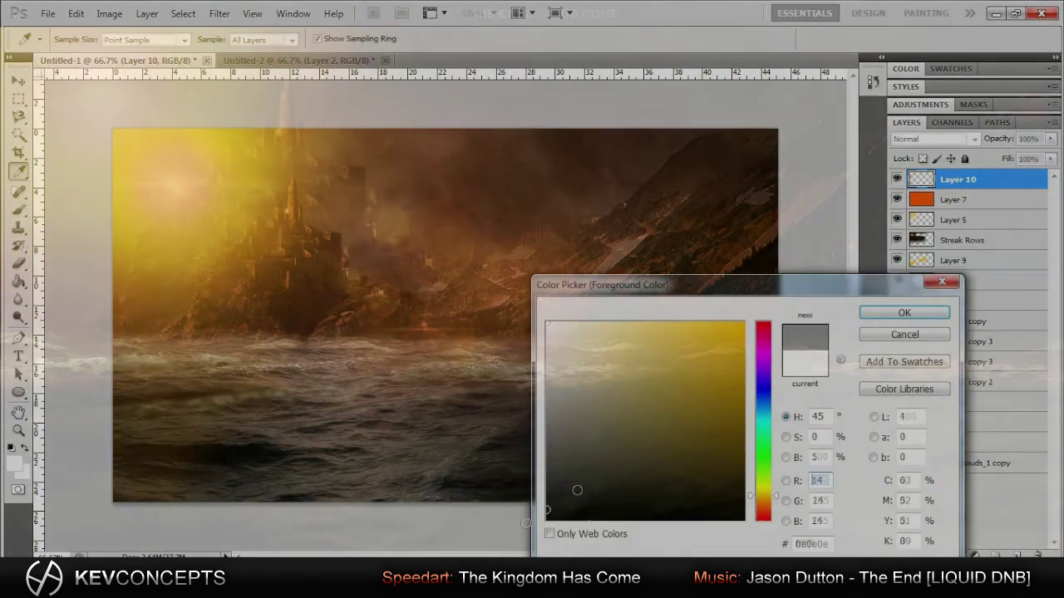